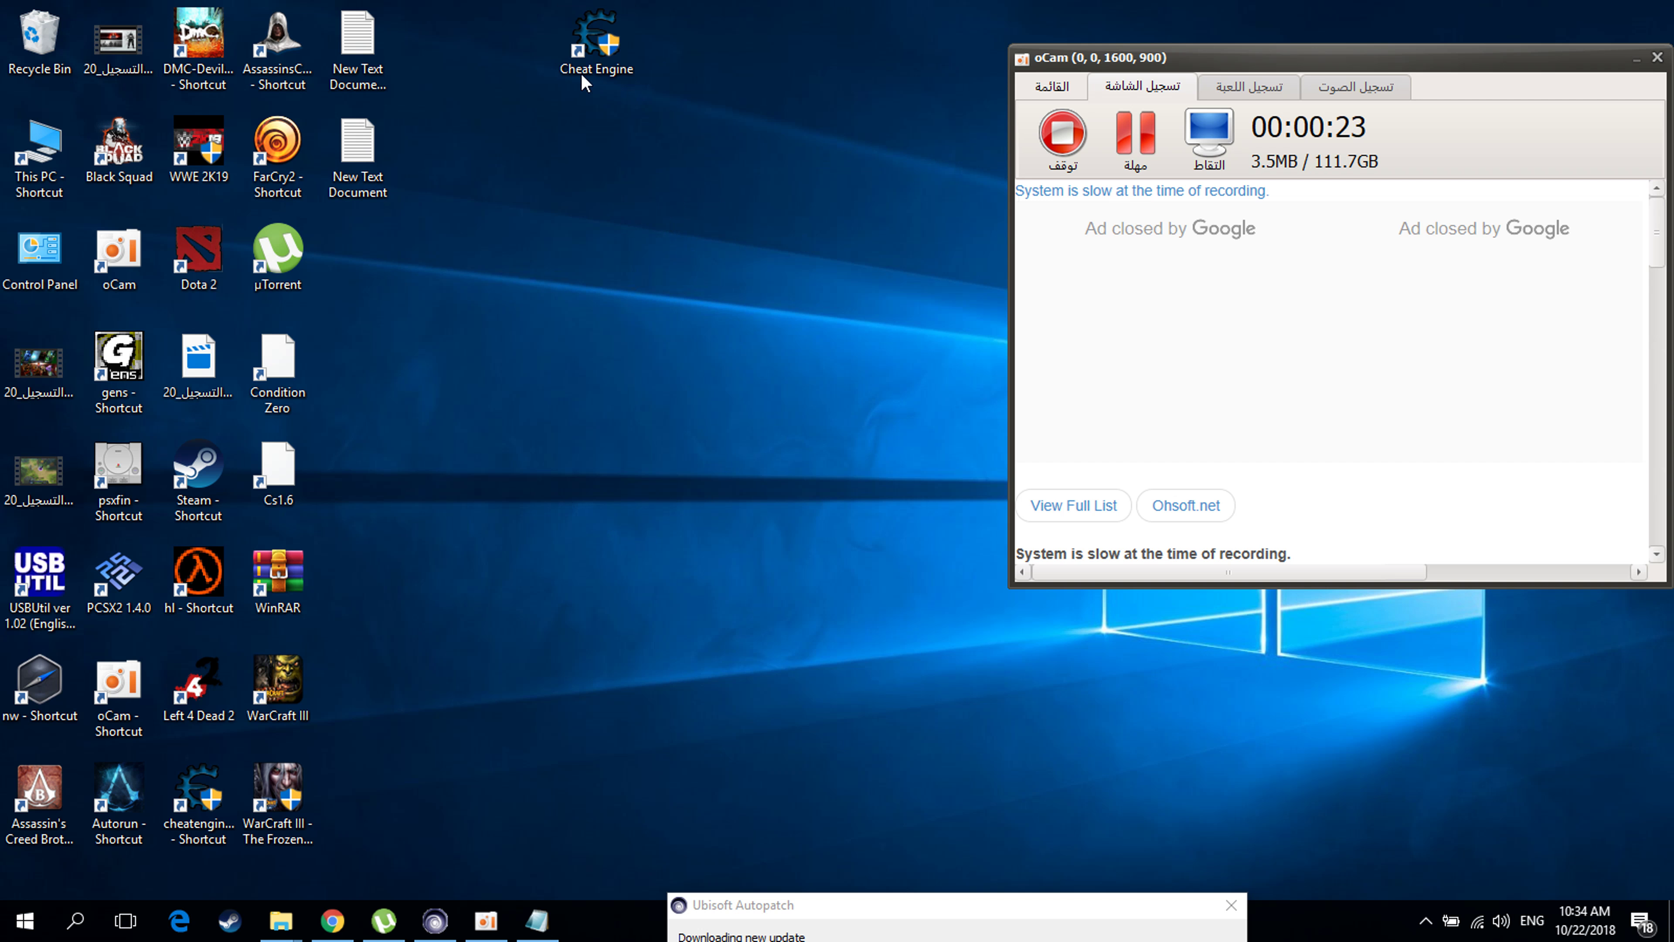
Switch to Google Chrome and search Google for cheatengine
drag(583, 79, 625, 112)
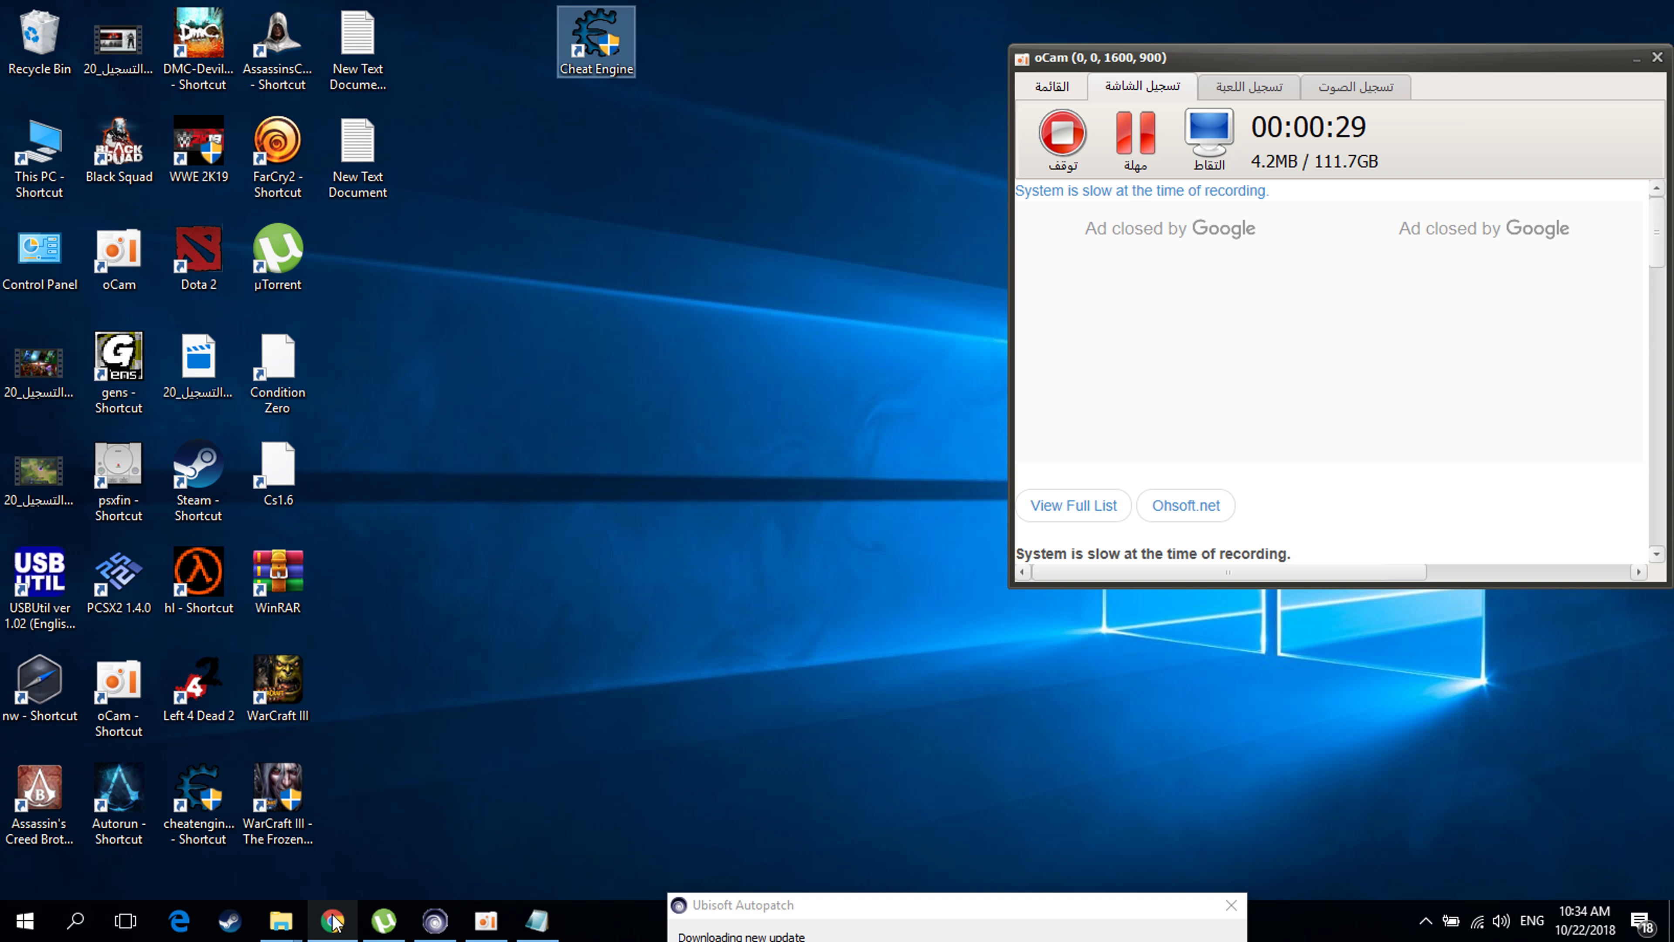
mouse_move(331, 921)
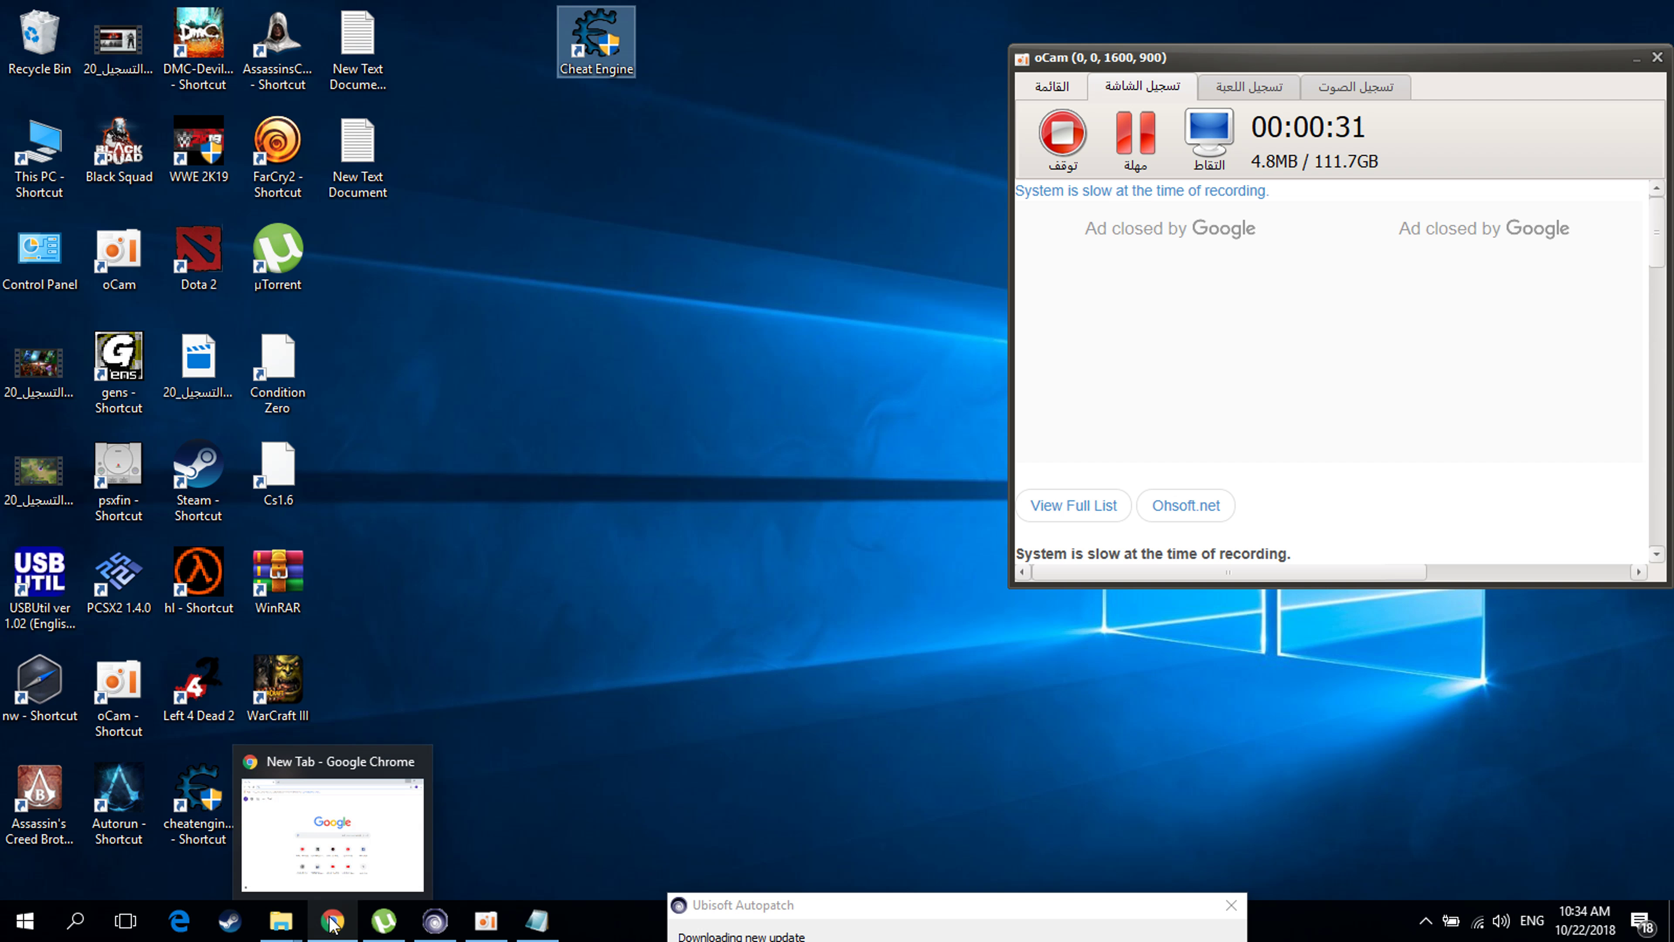
click(331, 921)
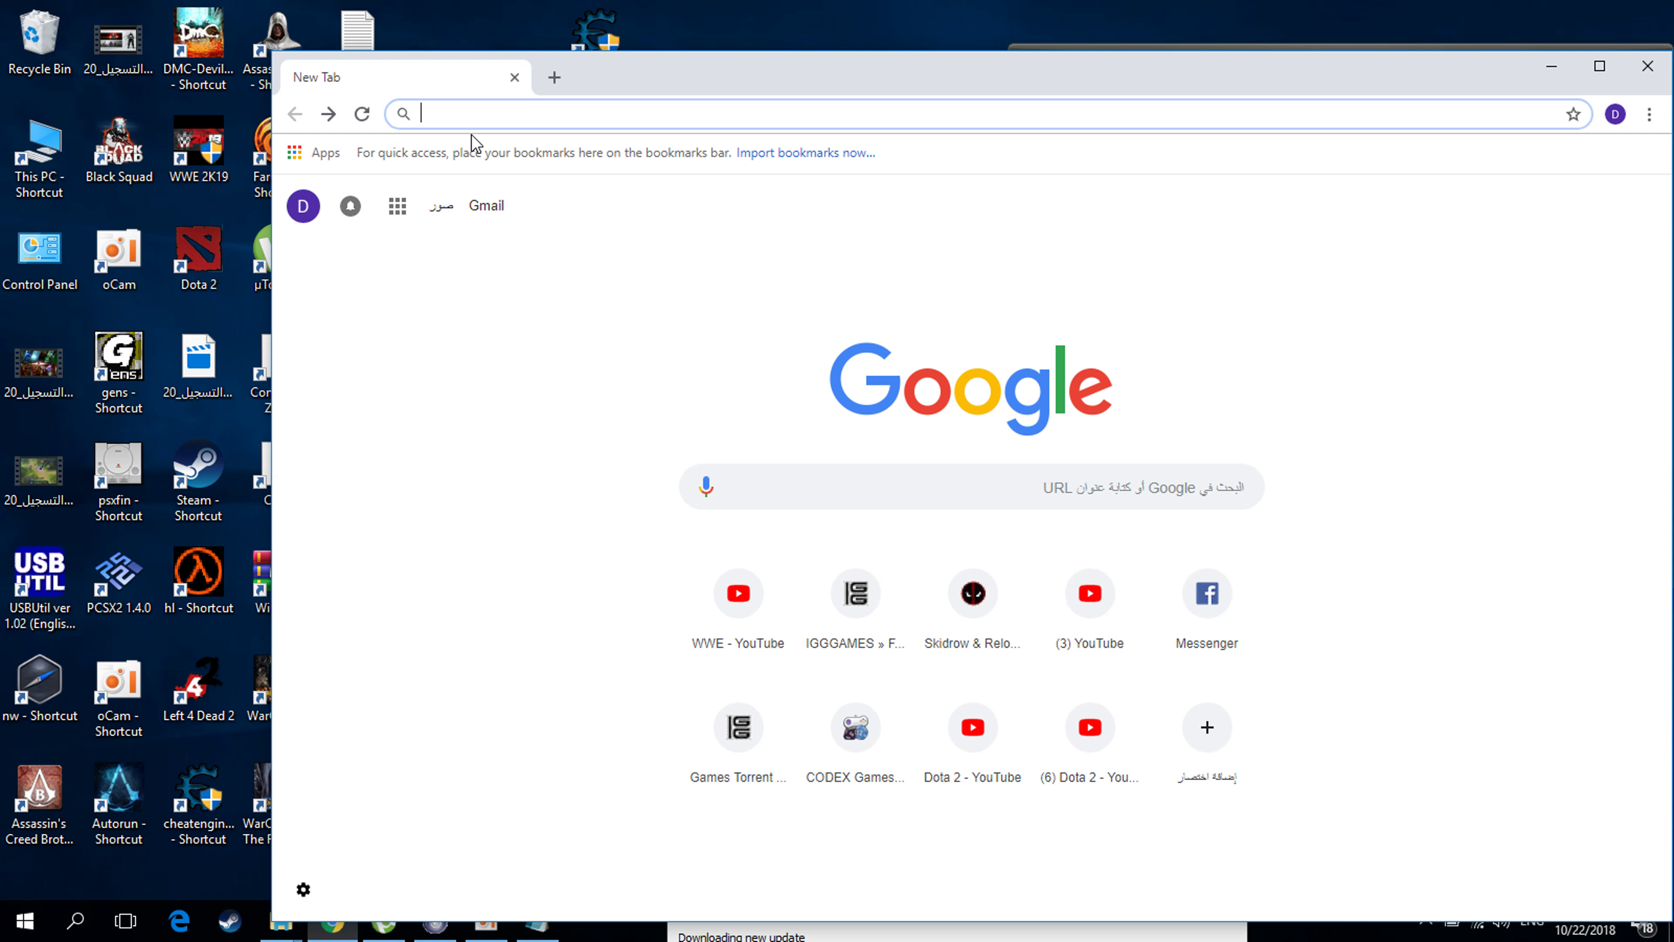
text(c)
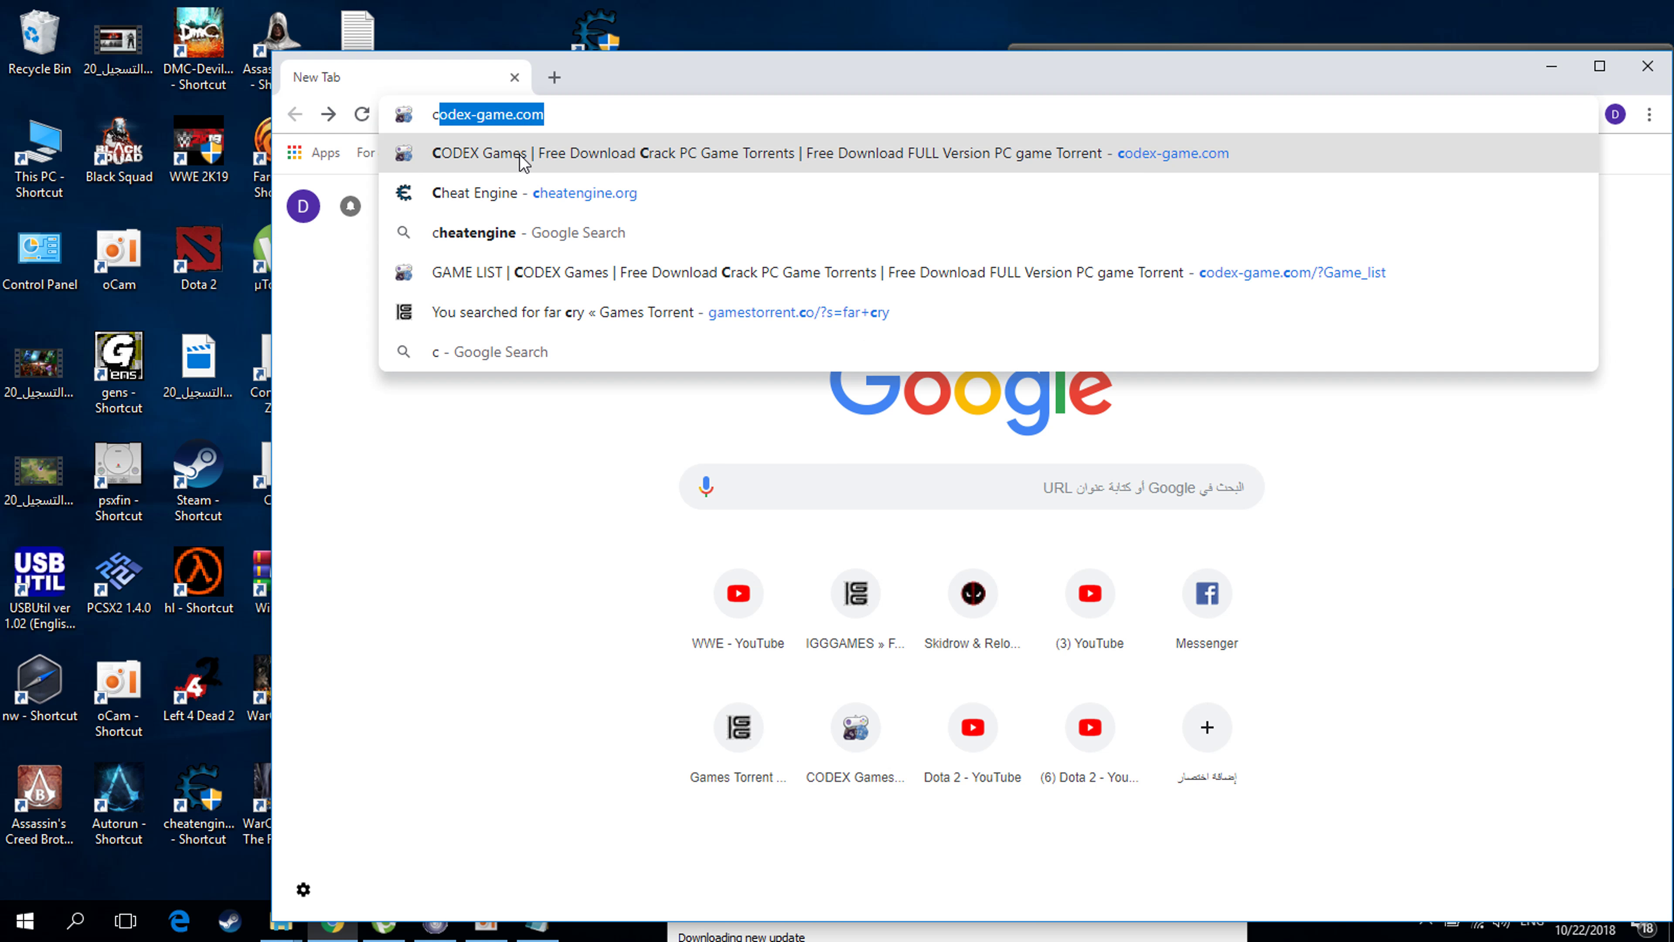
text(heatengine.org)
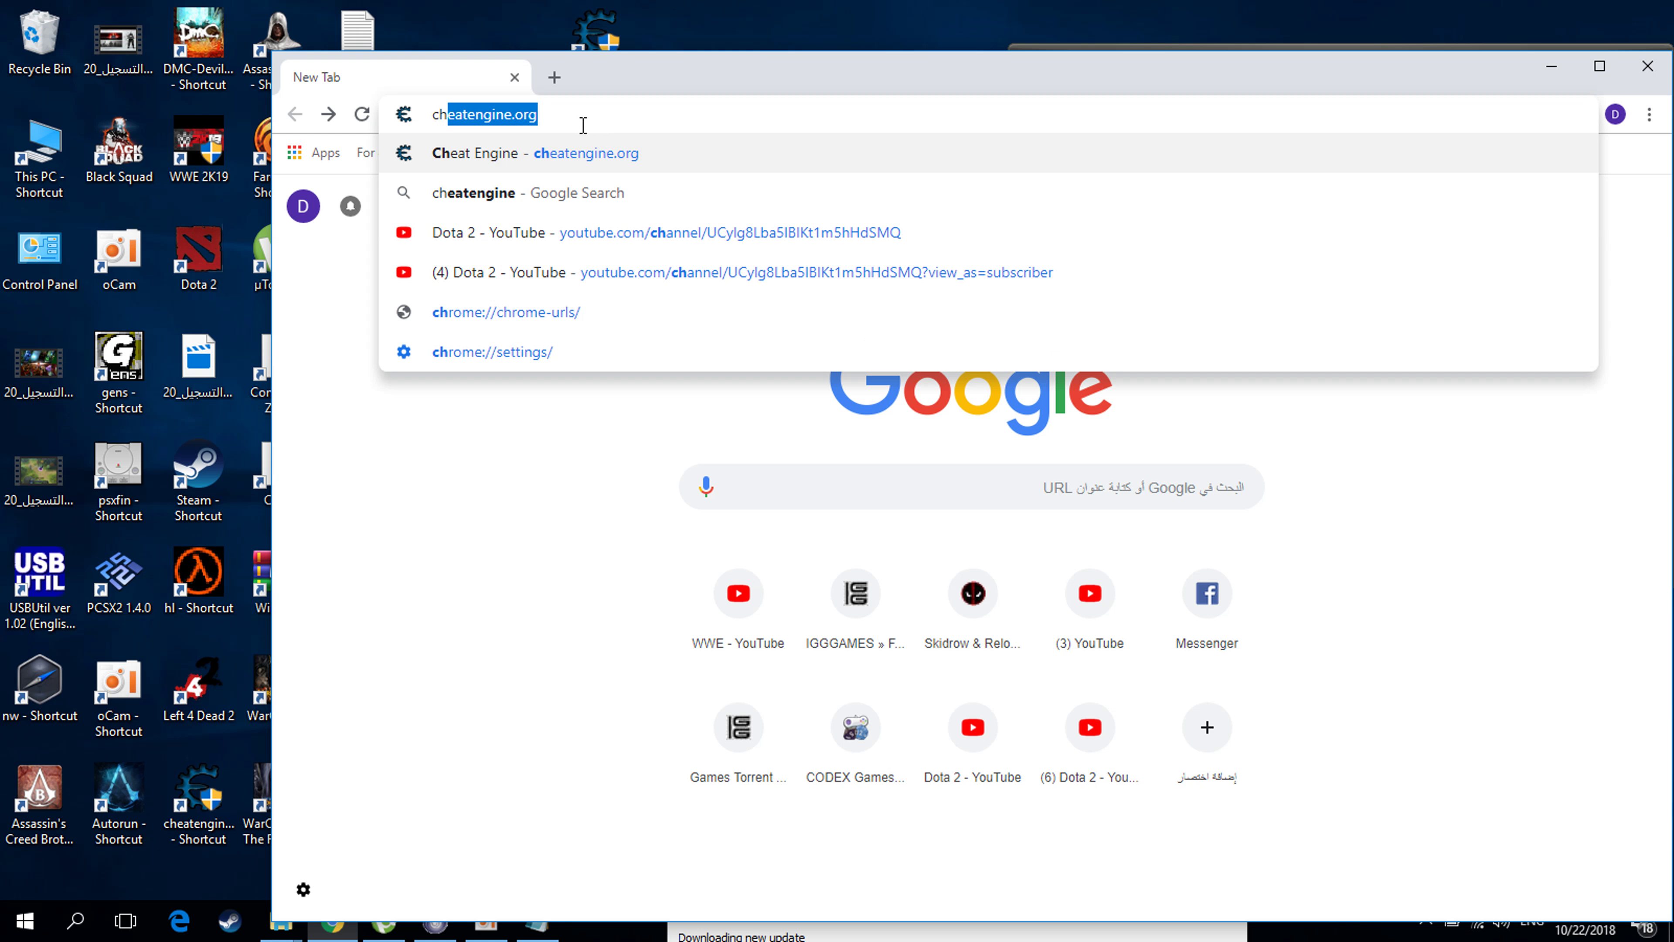
key(End)
key(BackSpace)
key(BackSpace)
key(BackSpace)
key(BackSpace)
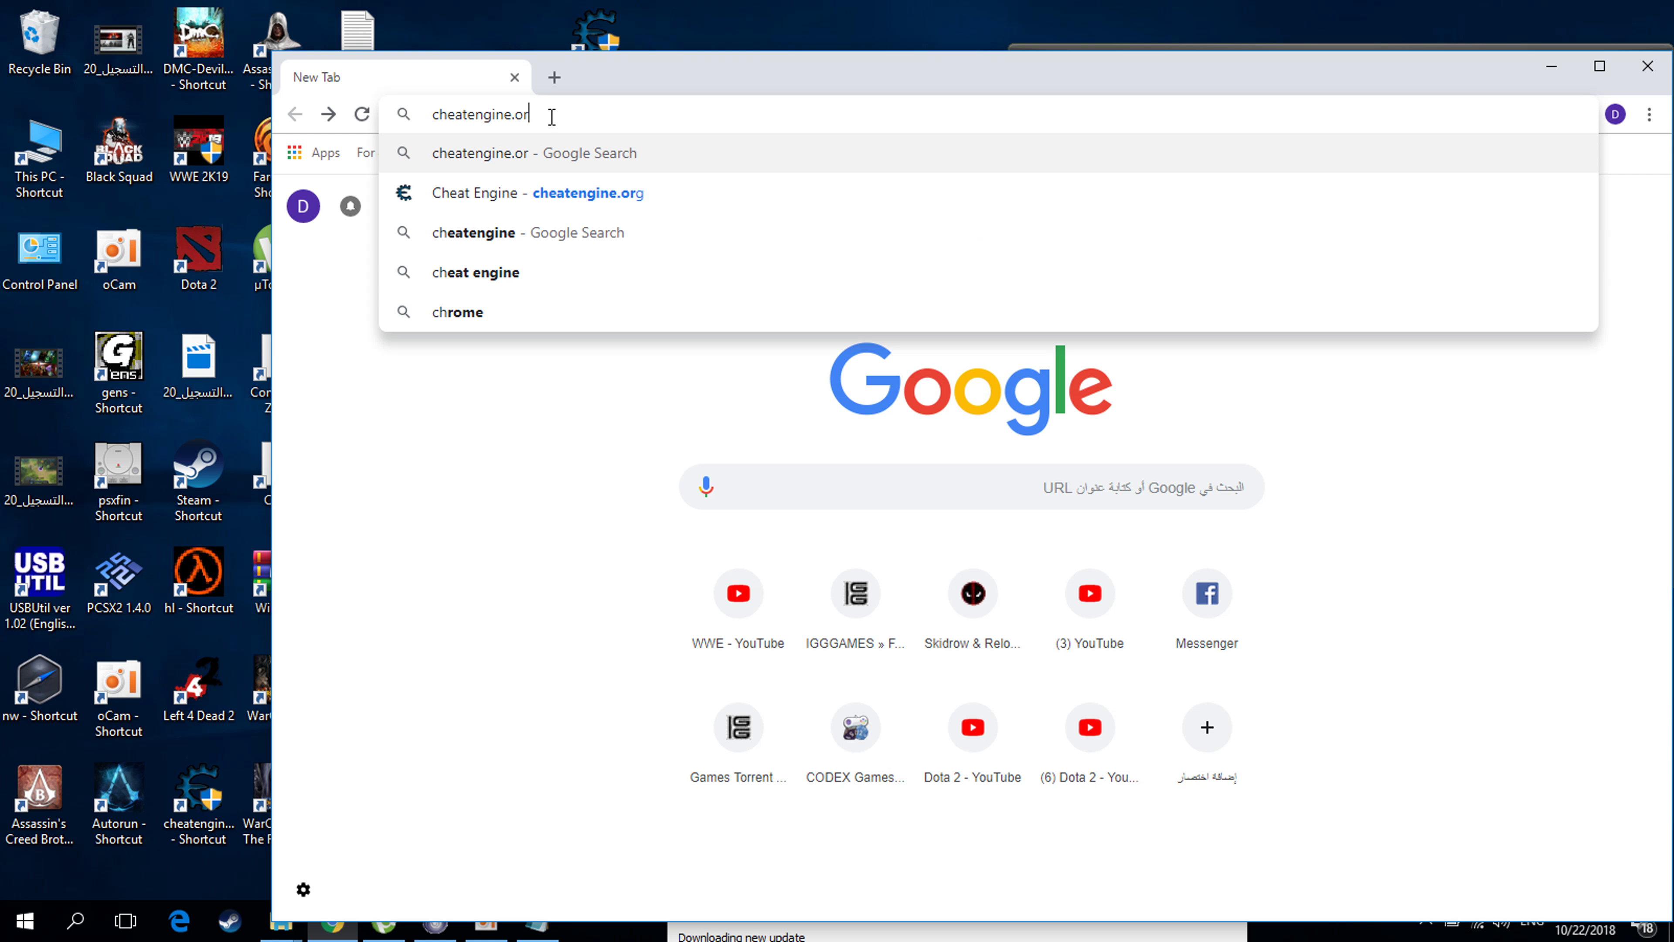
key(Return)
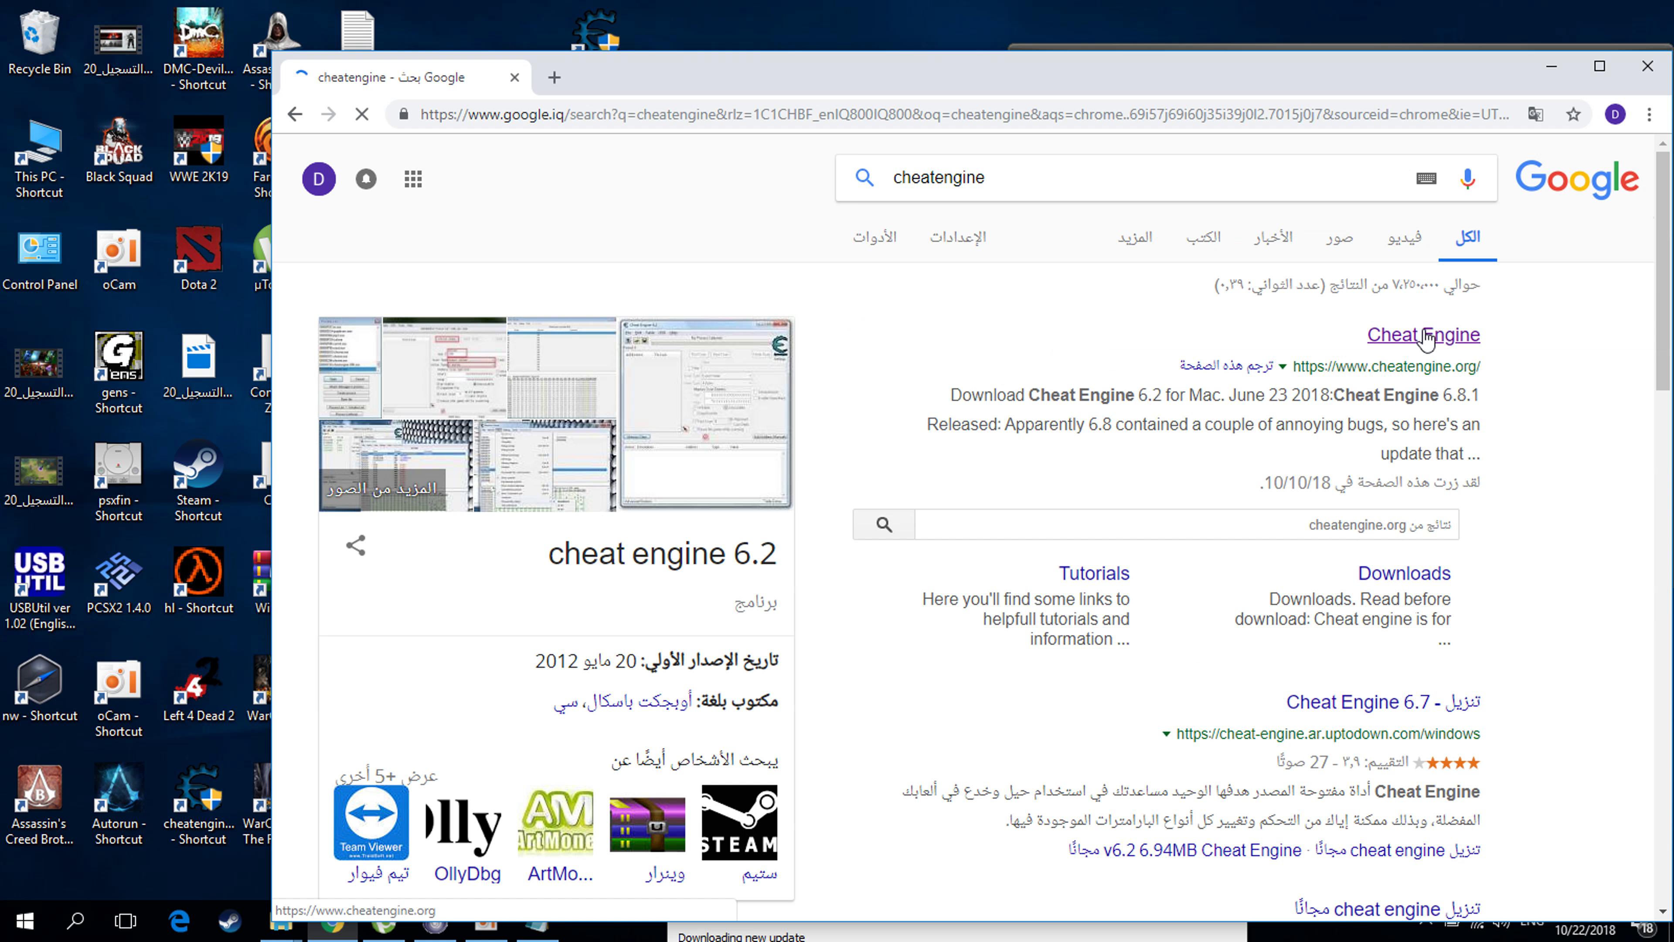
Open the official cheatengine.org site from the results and start the Windows Cheat Engine download
click(1368, 373)
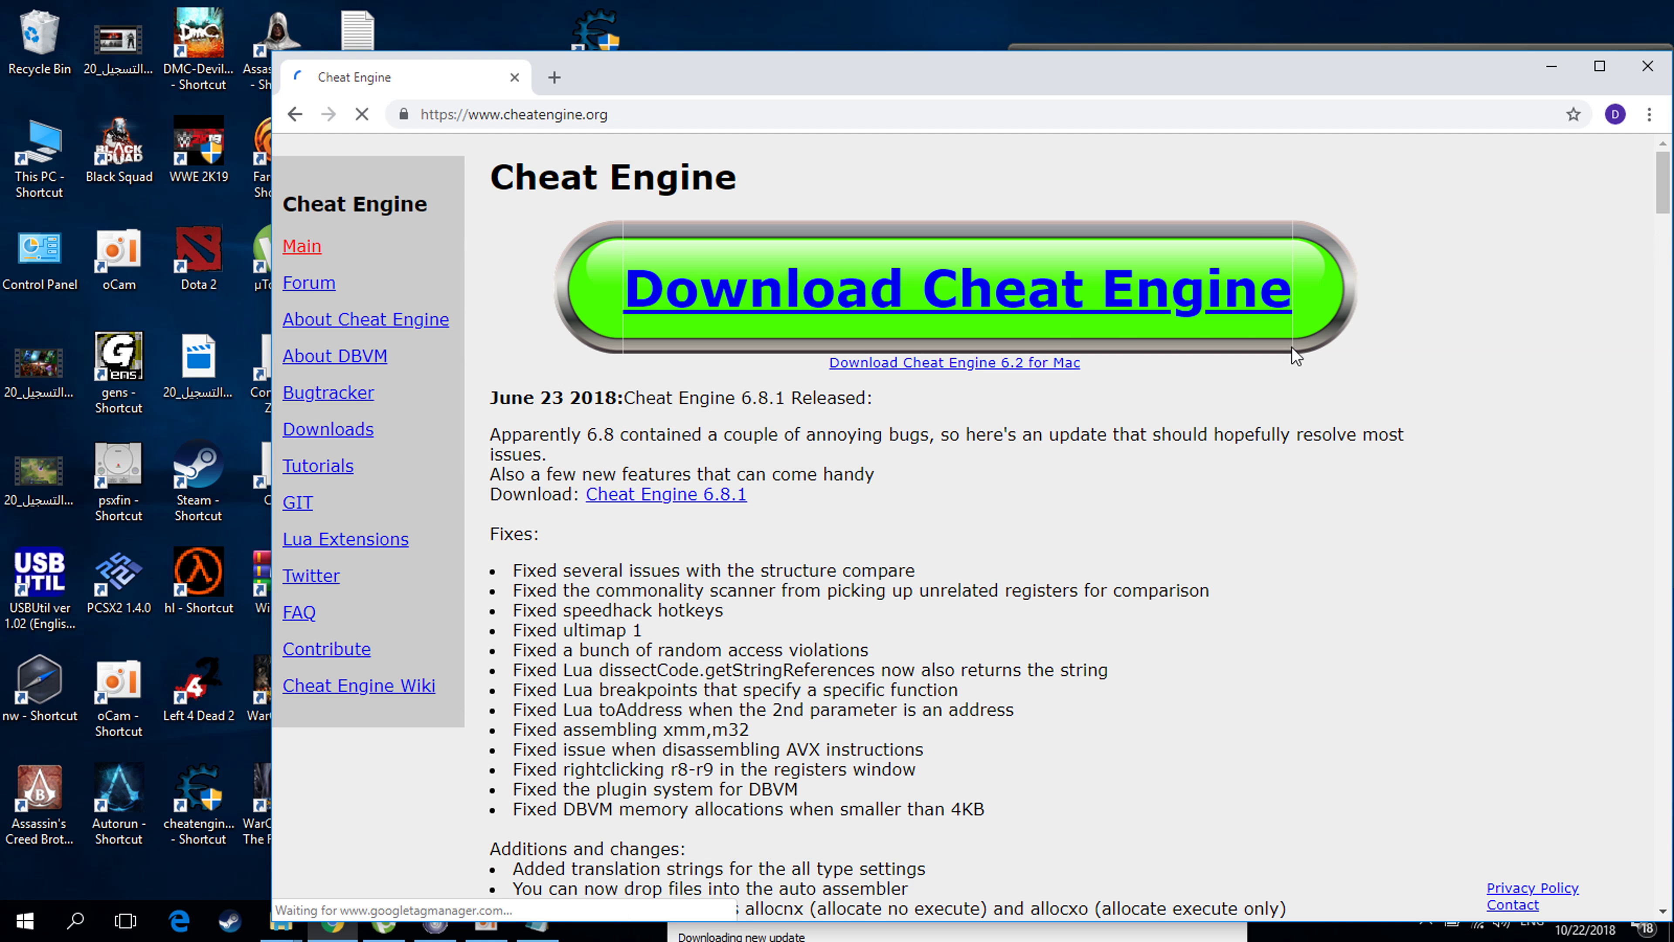
click(798, 305)
click(799, 305)
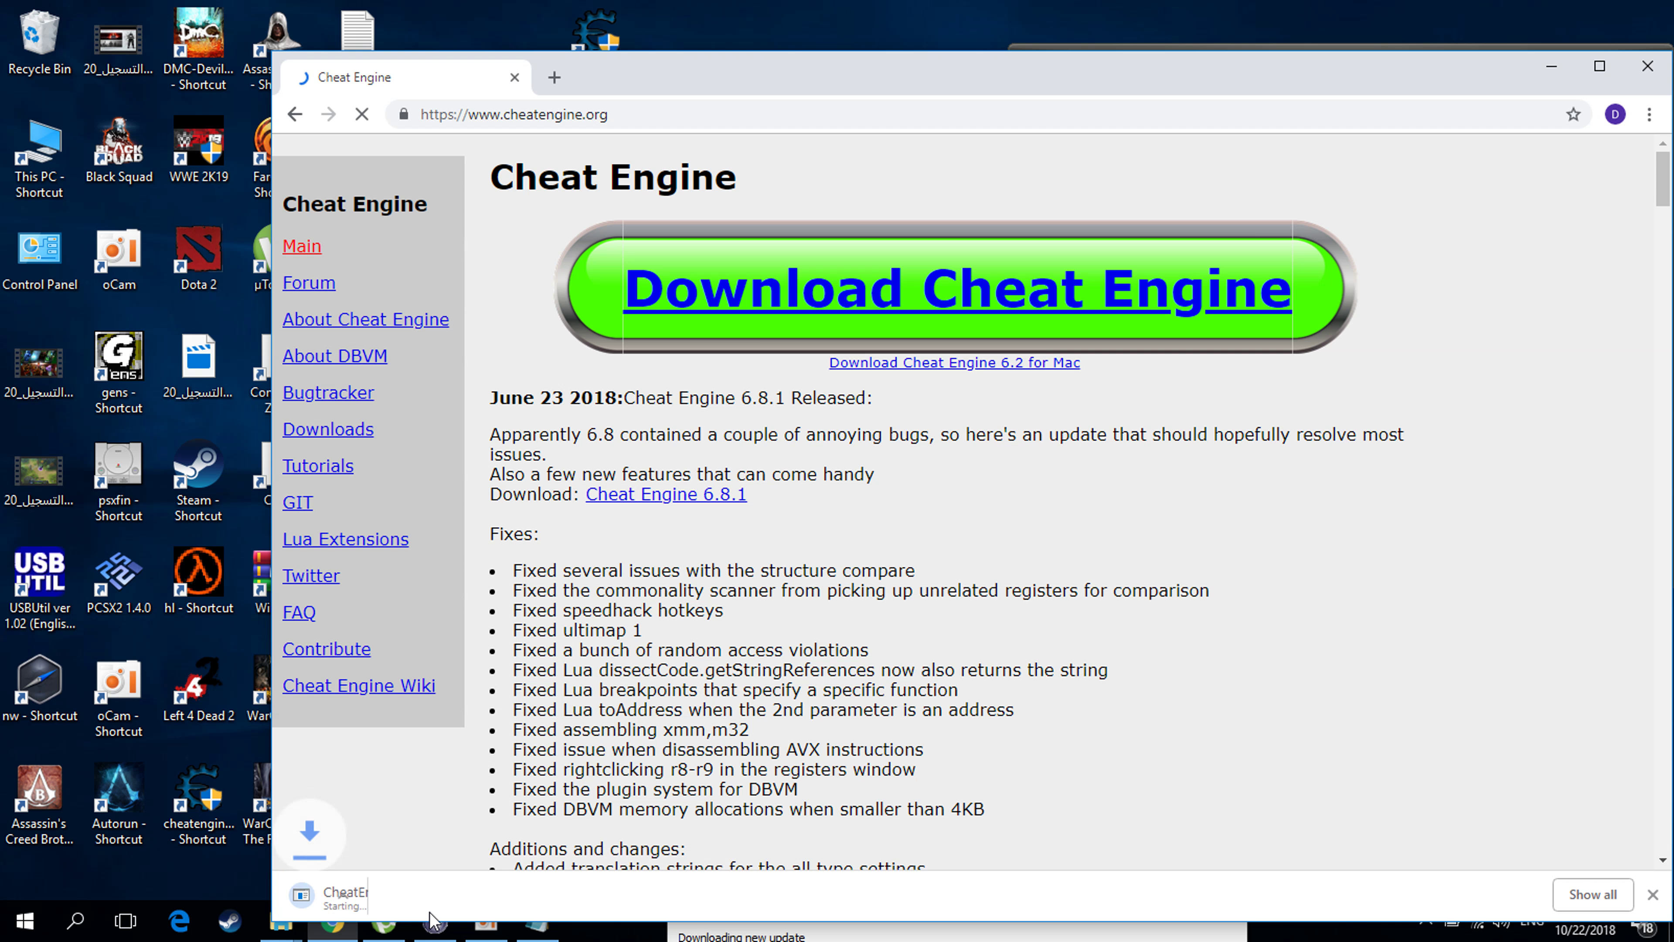
Cancel the CheatEngine681 (1).exe download and remove its entry from the download list
click(1593, 894)
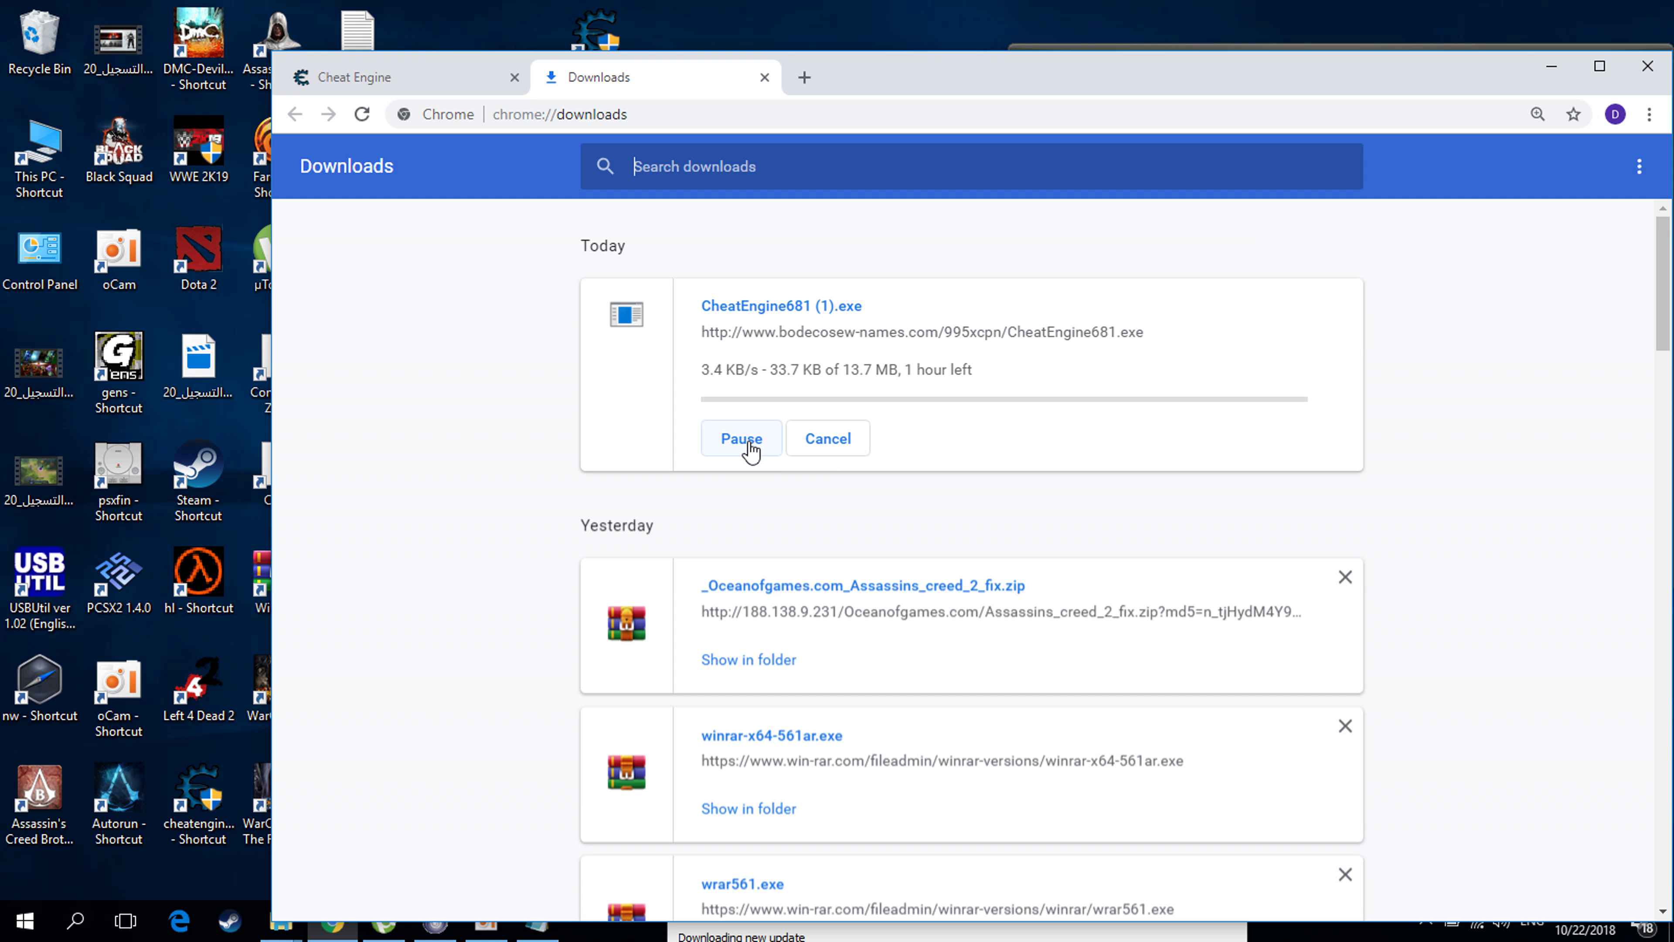
click(745, 442)
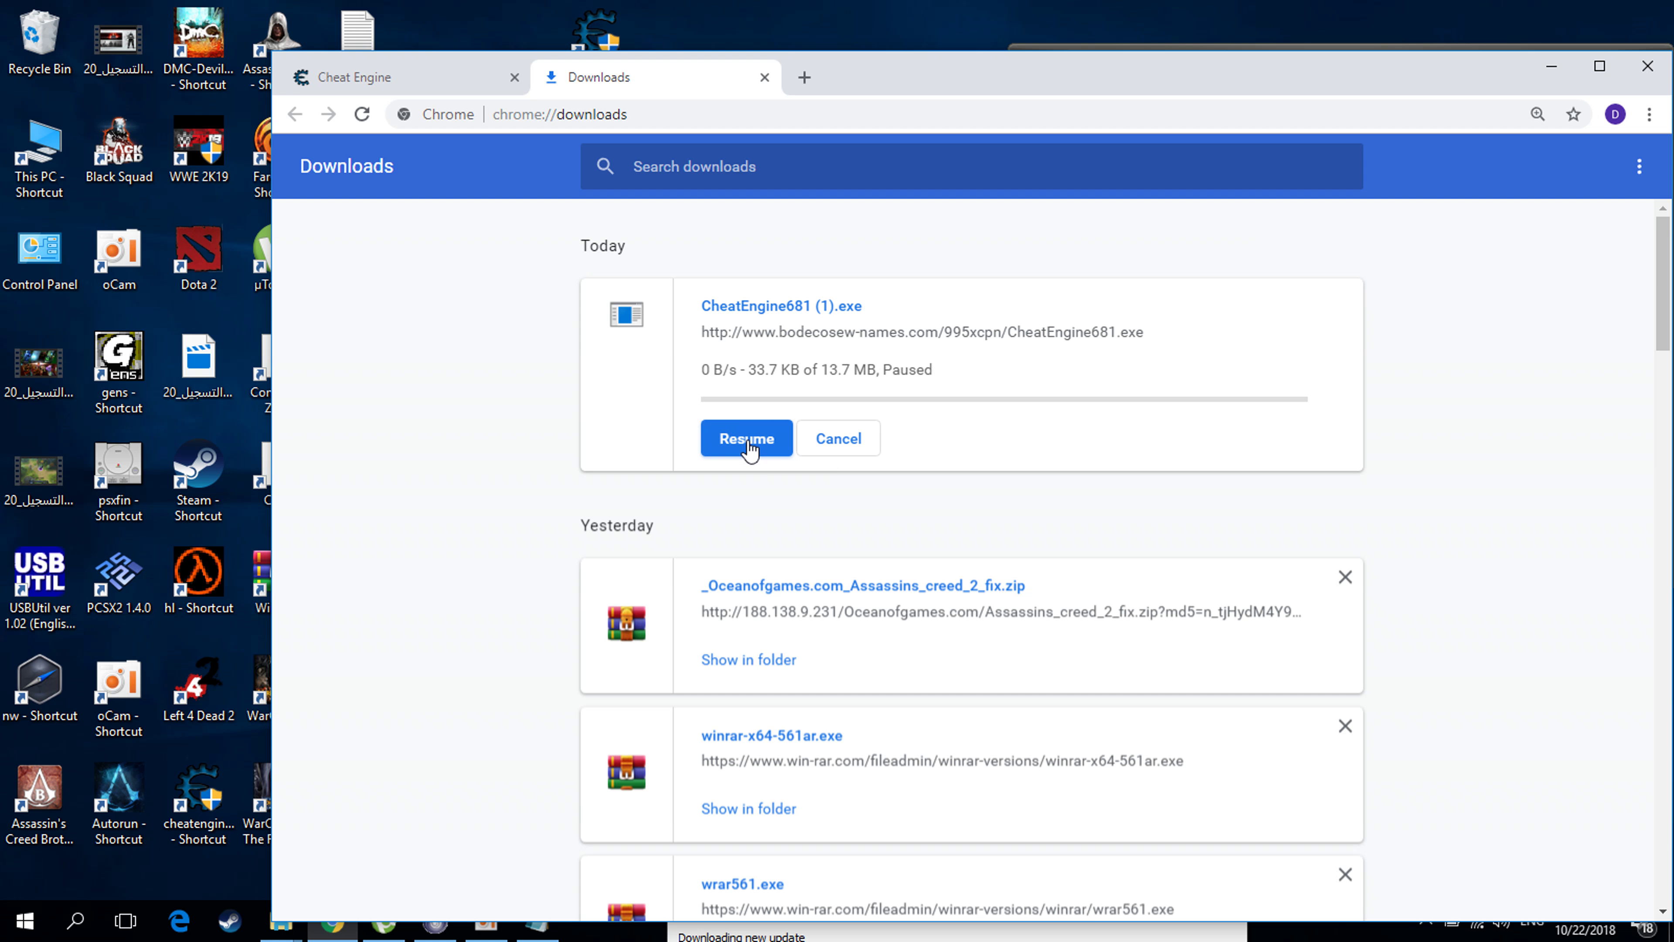
click(850, 438)
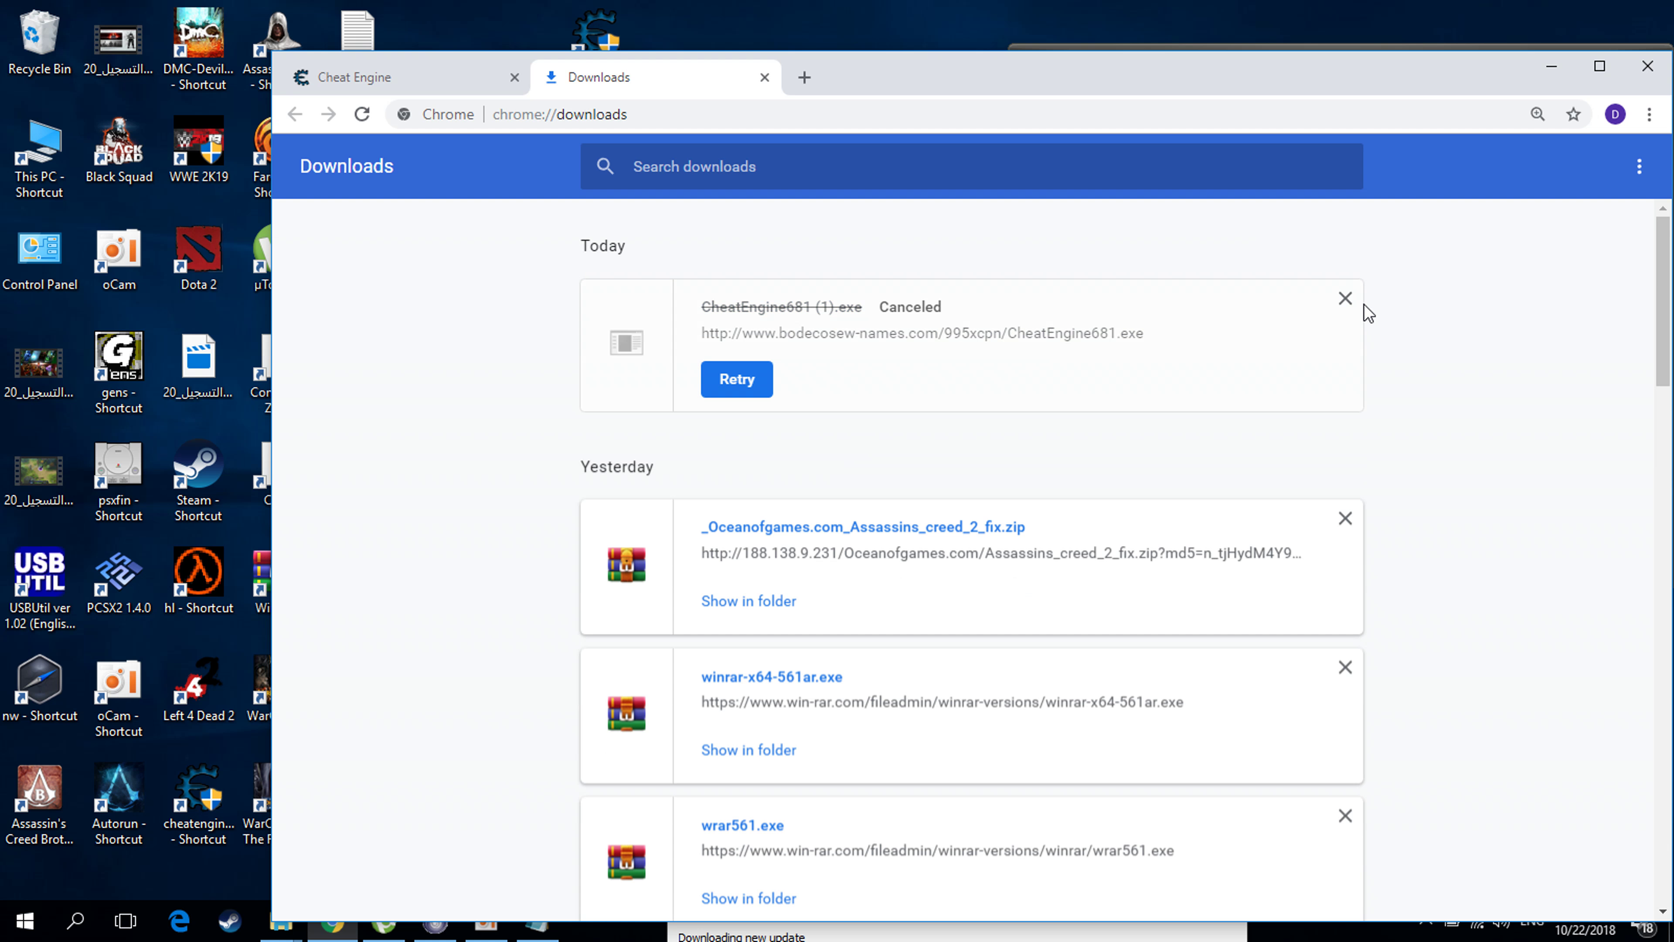
click(1346, 298)
Return to the desktop and launch Cheat Engine from its shortcut
key(super+d)
mouse_move(631, 53)
mouse_down()
mouse_move(650, 64)
mouse_move(634, 82)
mouse_up()
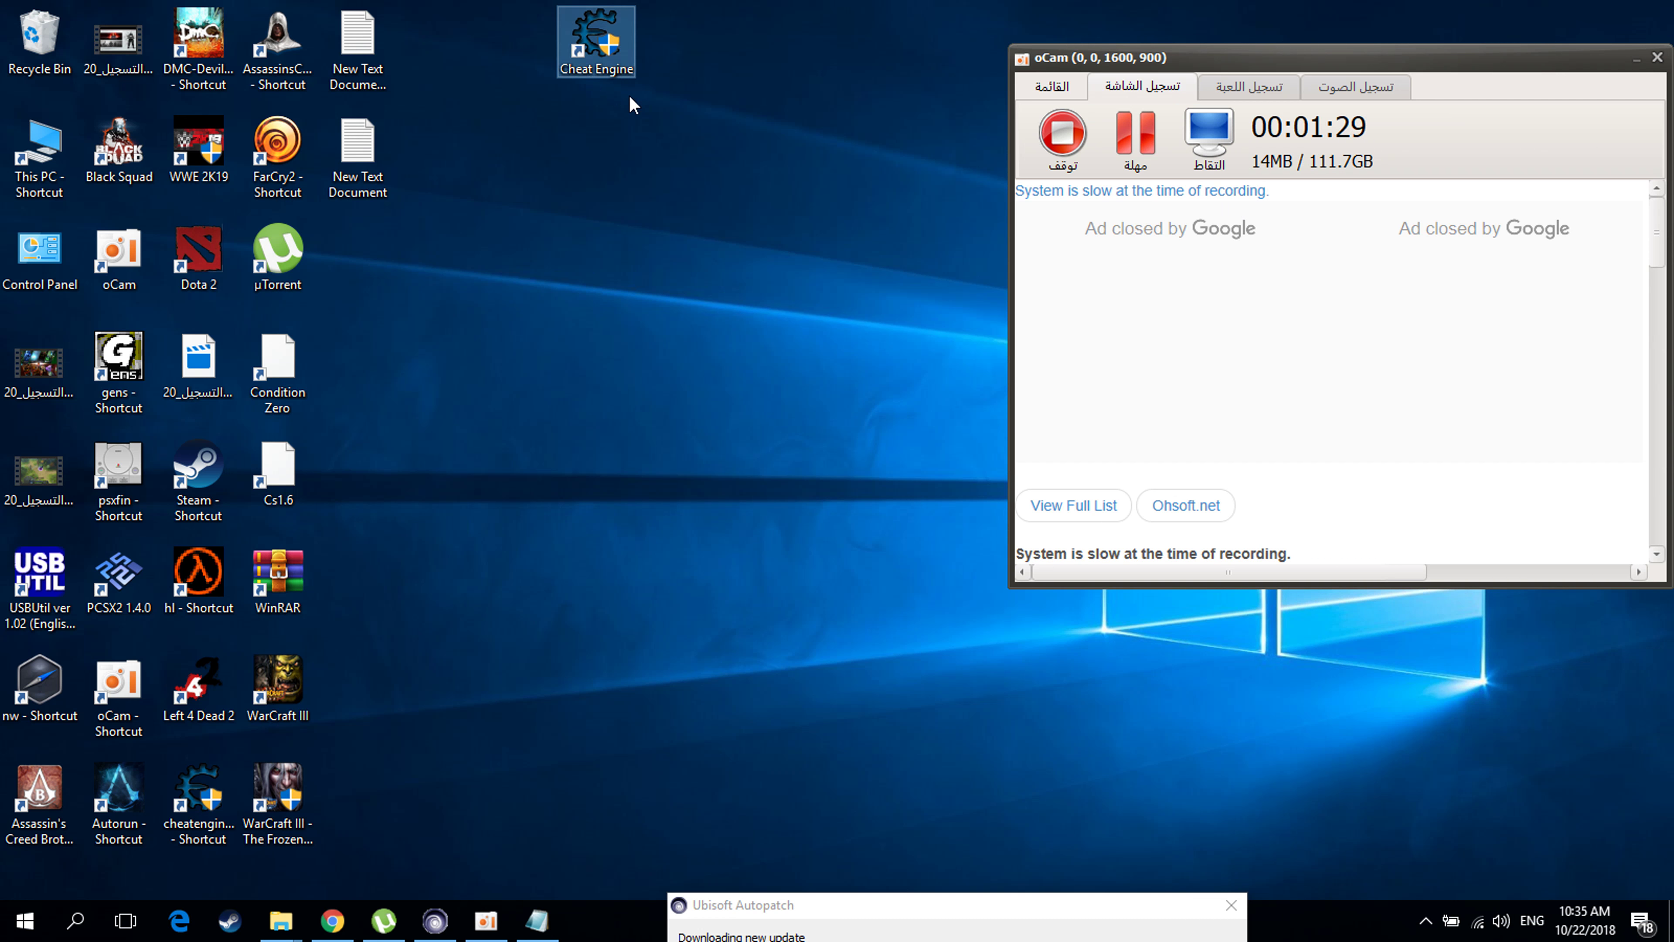
double_click(619, 63)
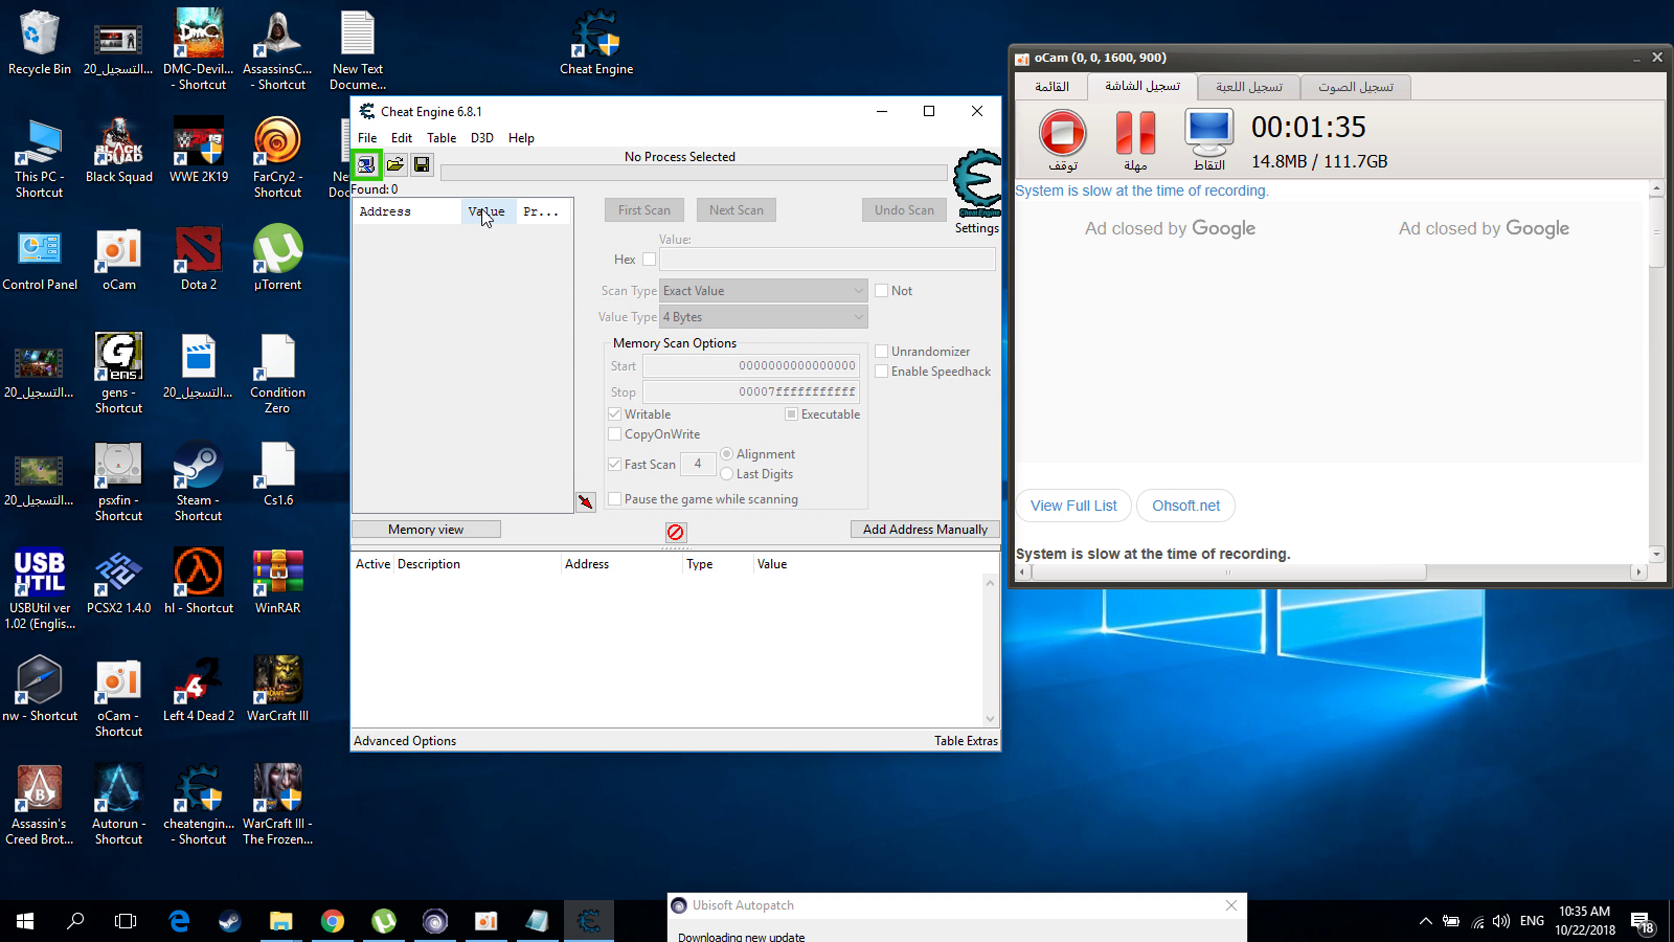
Attach Cheat Engine to the running New Text Document - Notepad process
click(367, 165)
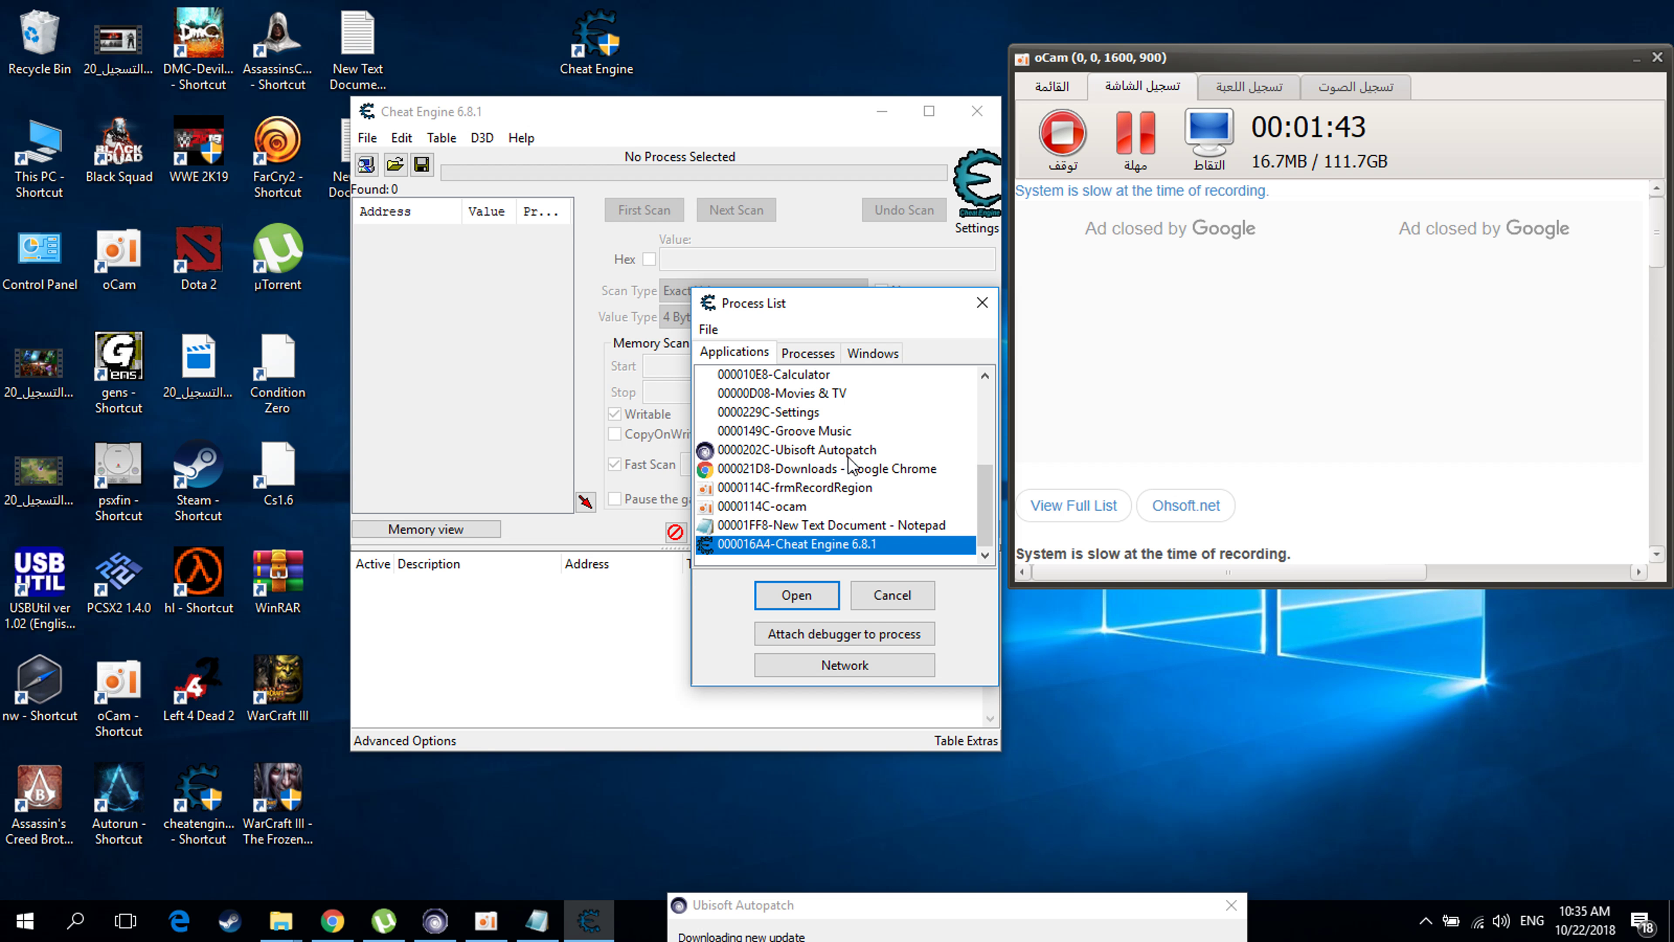
click(876, 528)
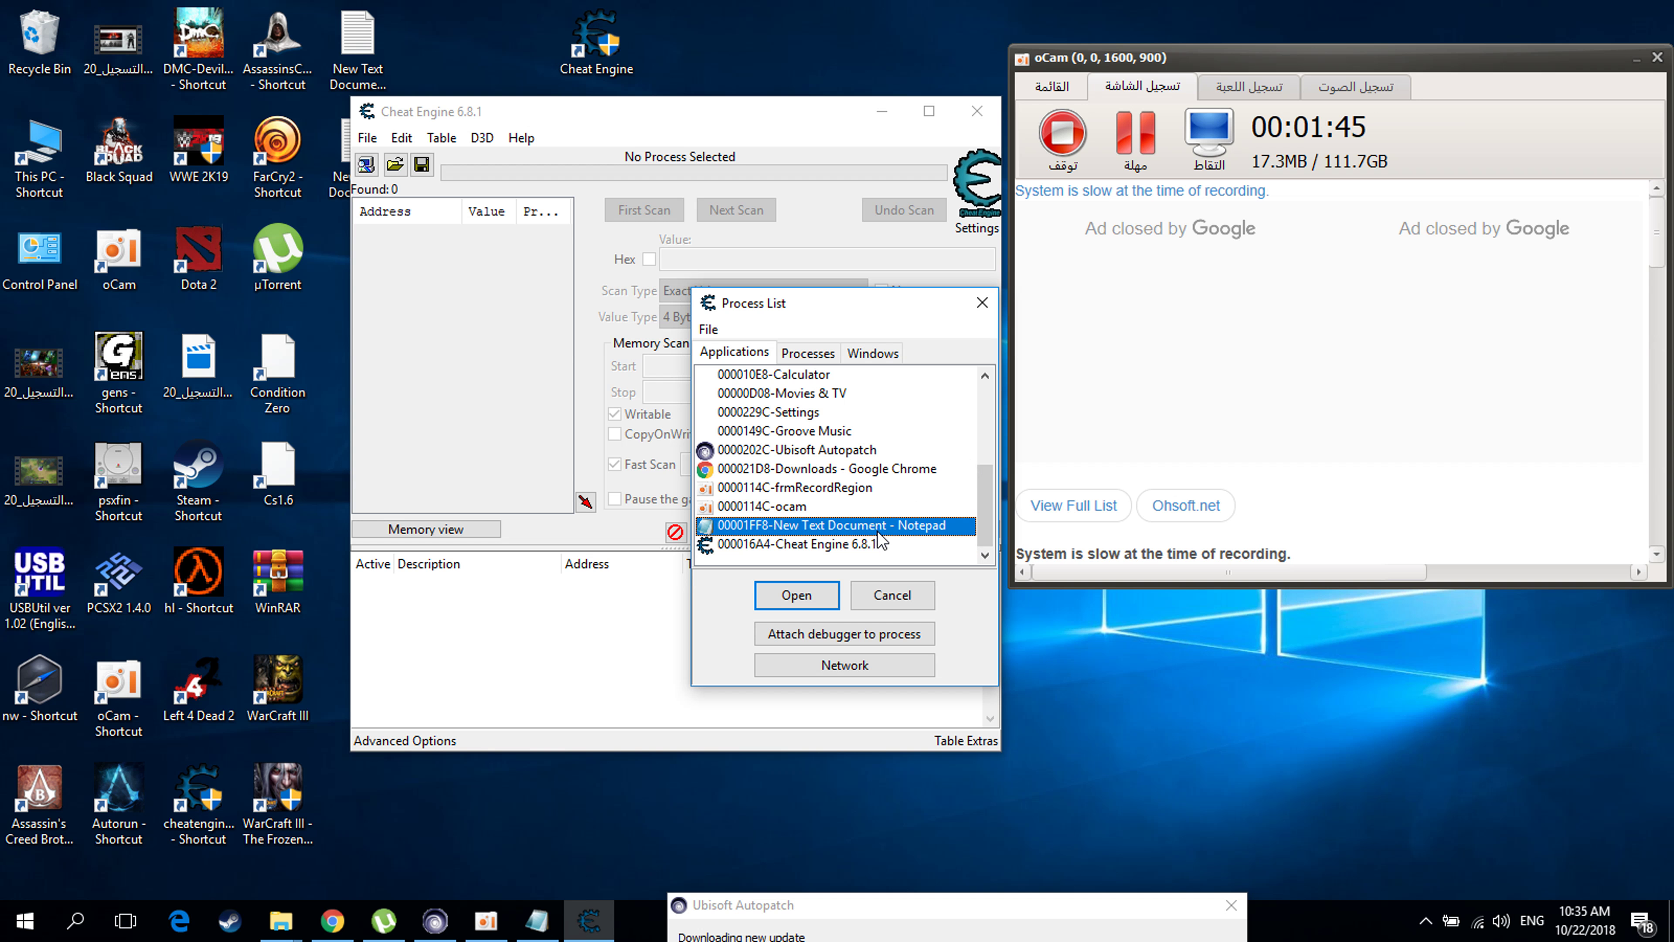
click(789, 603)
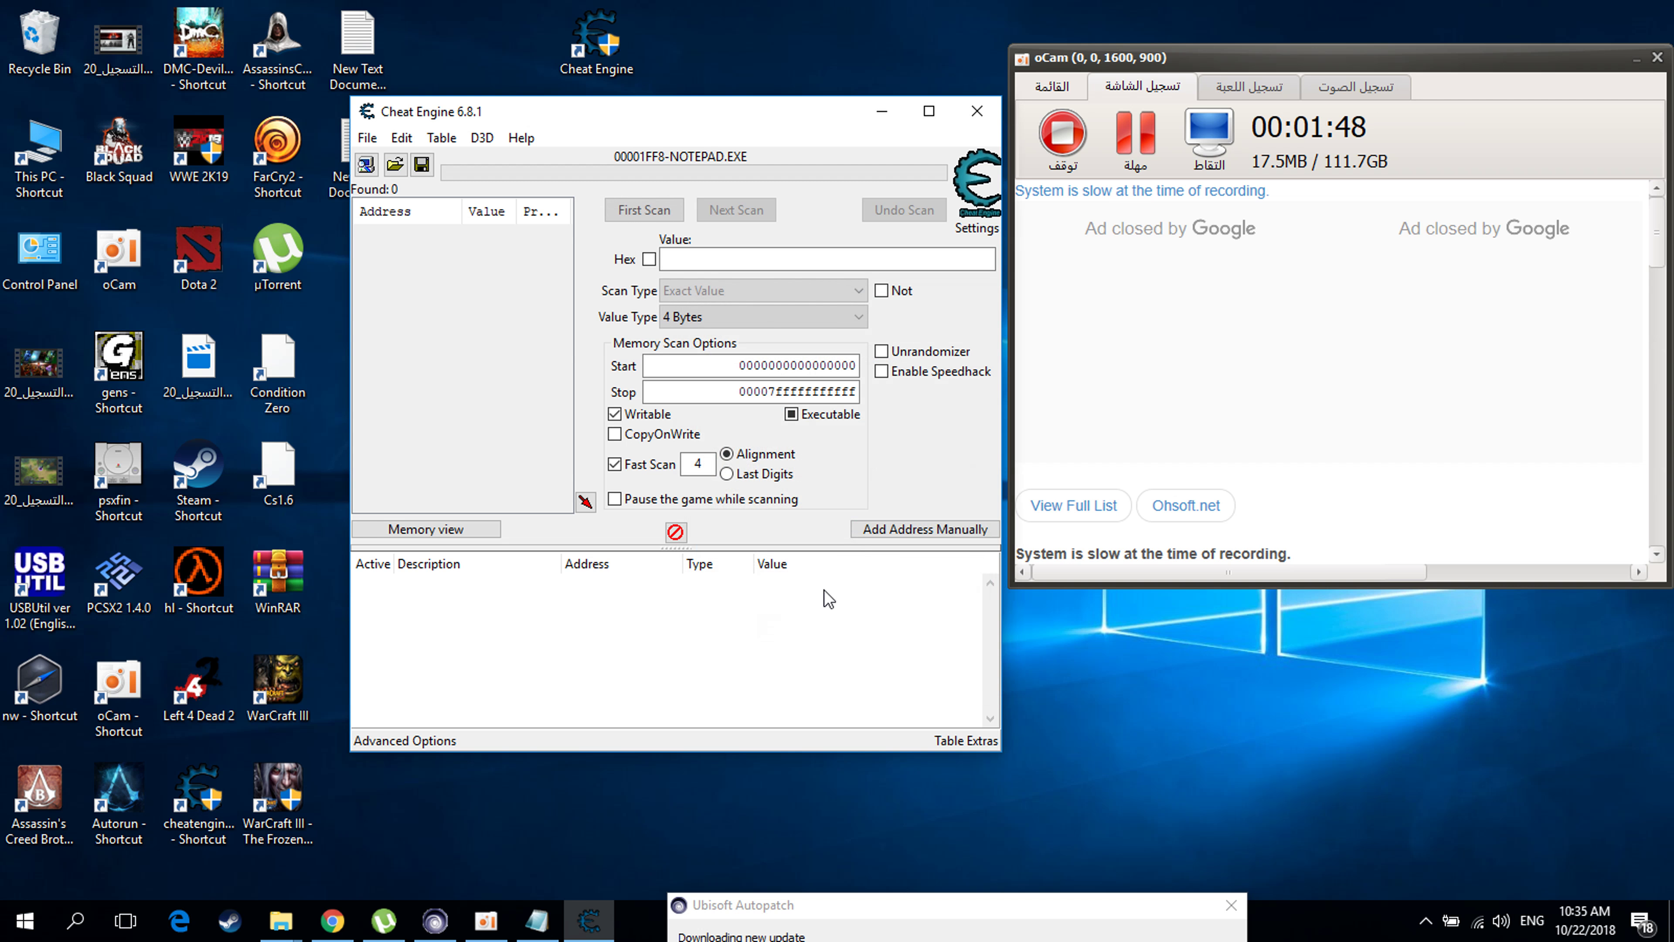
Enable the speedhack for the attached process, set its speed to 5 and apply it
click(894, 375)
click(947, 391)
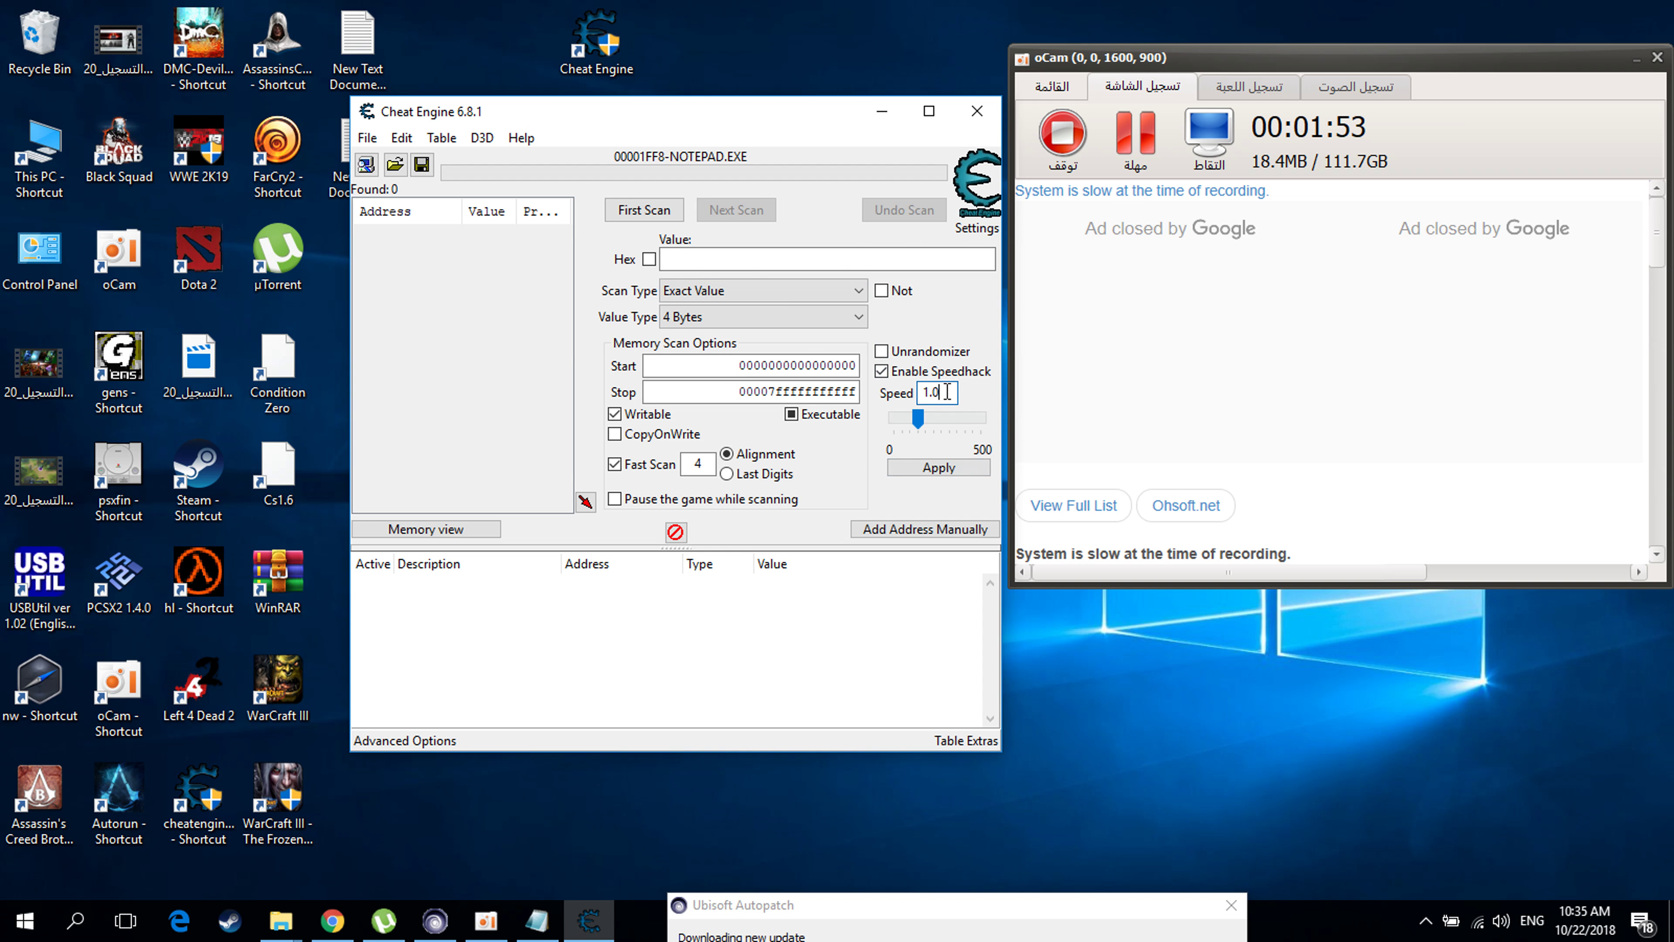
double_click(947, 391)
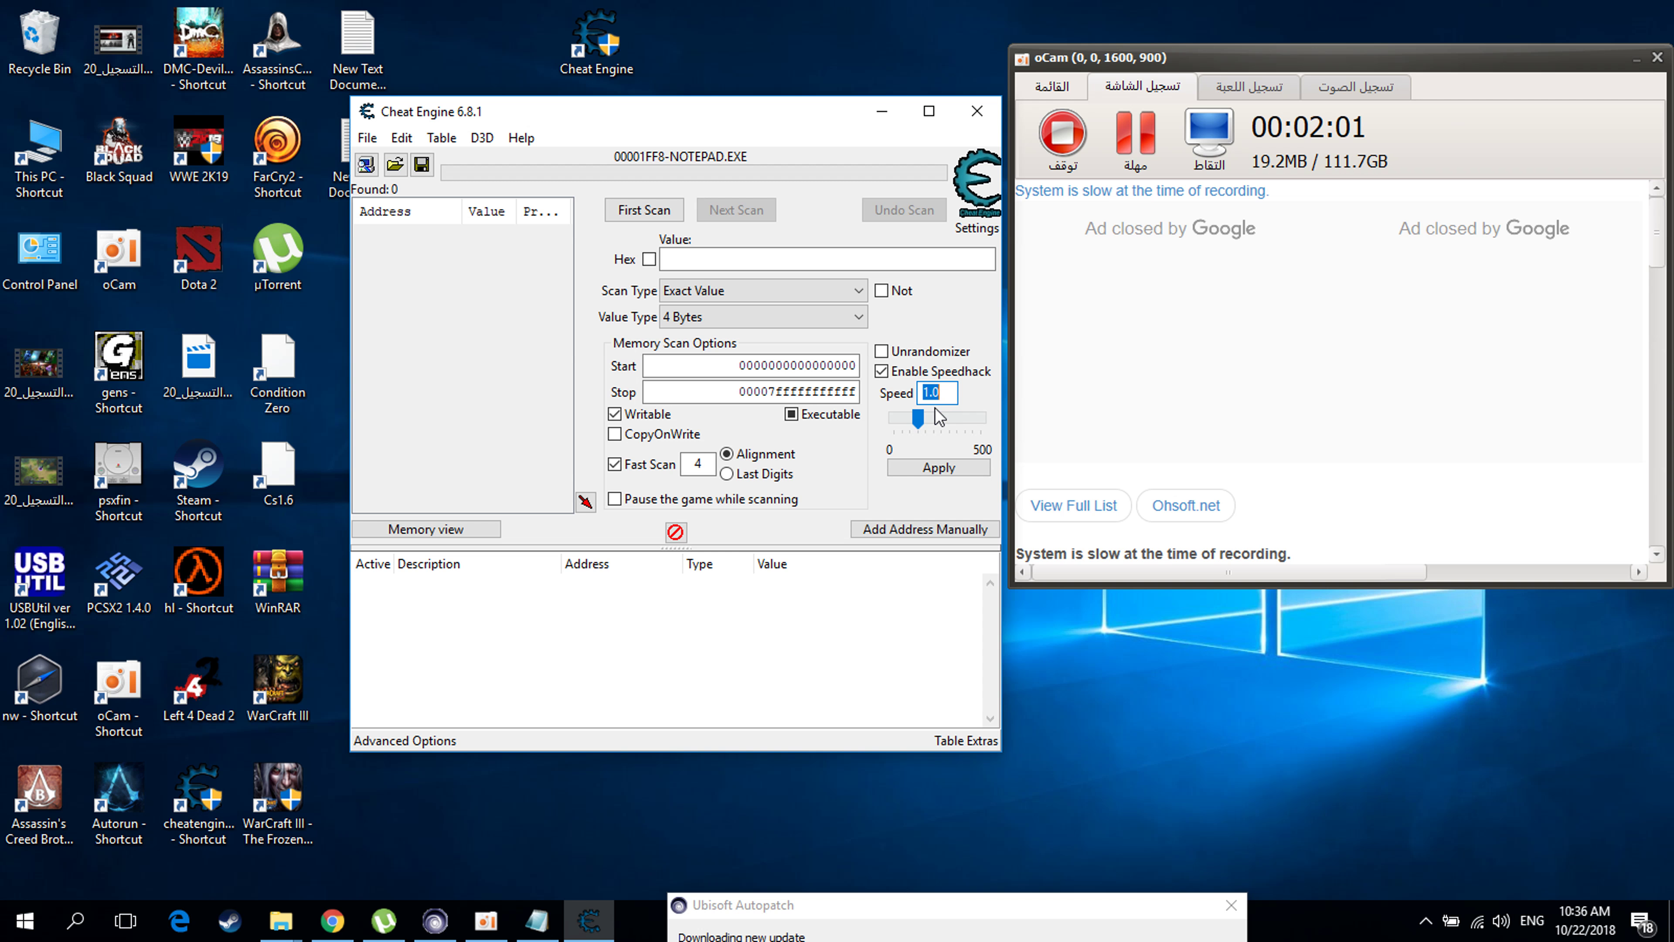
click(923, 419)
drag(929, 418, 935, 421)
click(937, 417)
drag(926, 419, 931, 418)
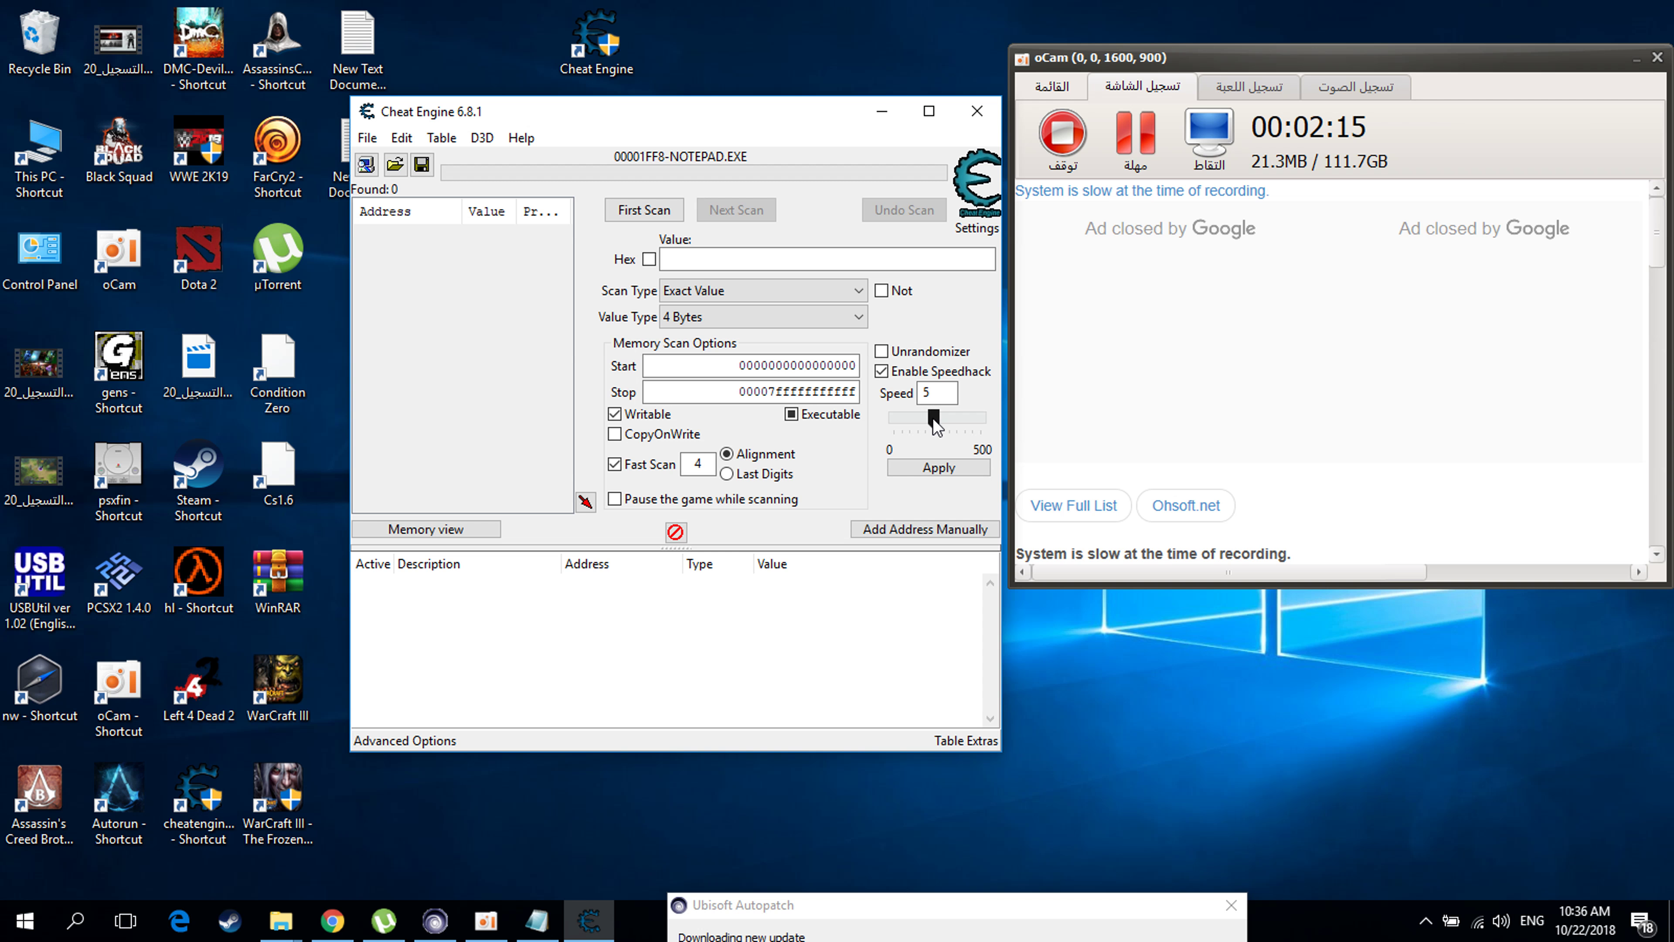
click(939, 476)
Switch to the Notepad document and highlight the showcase and 2k tower lines for review
click(540, 926)
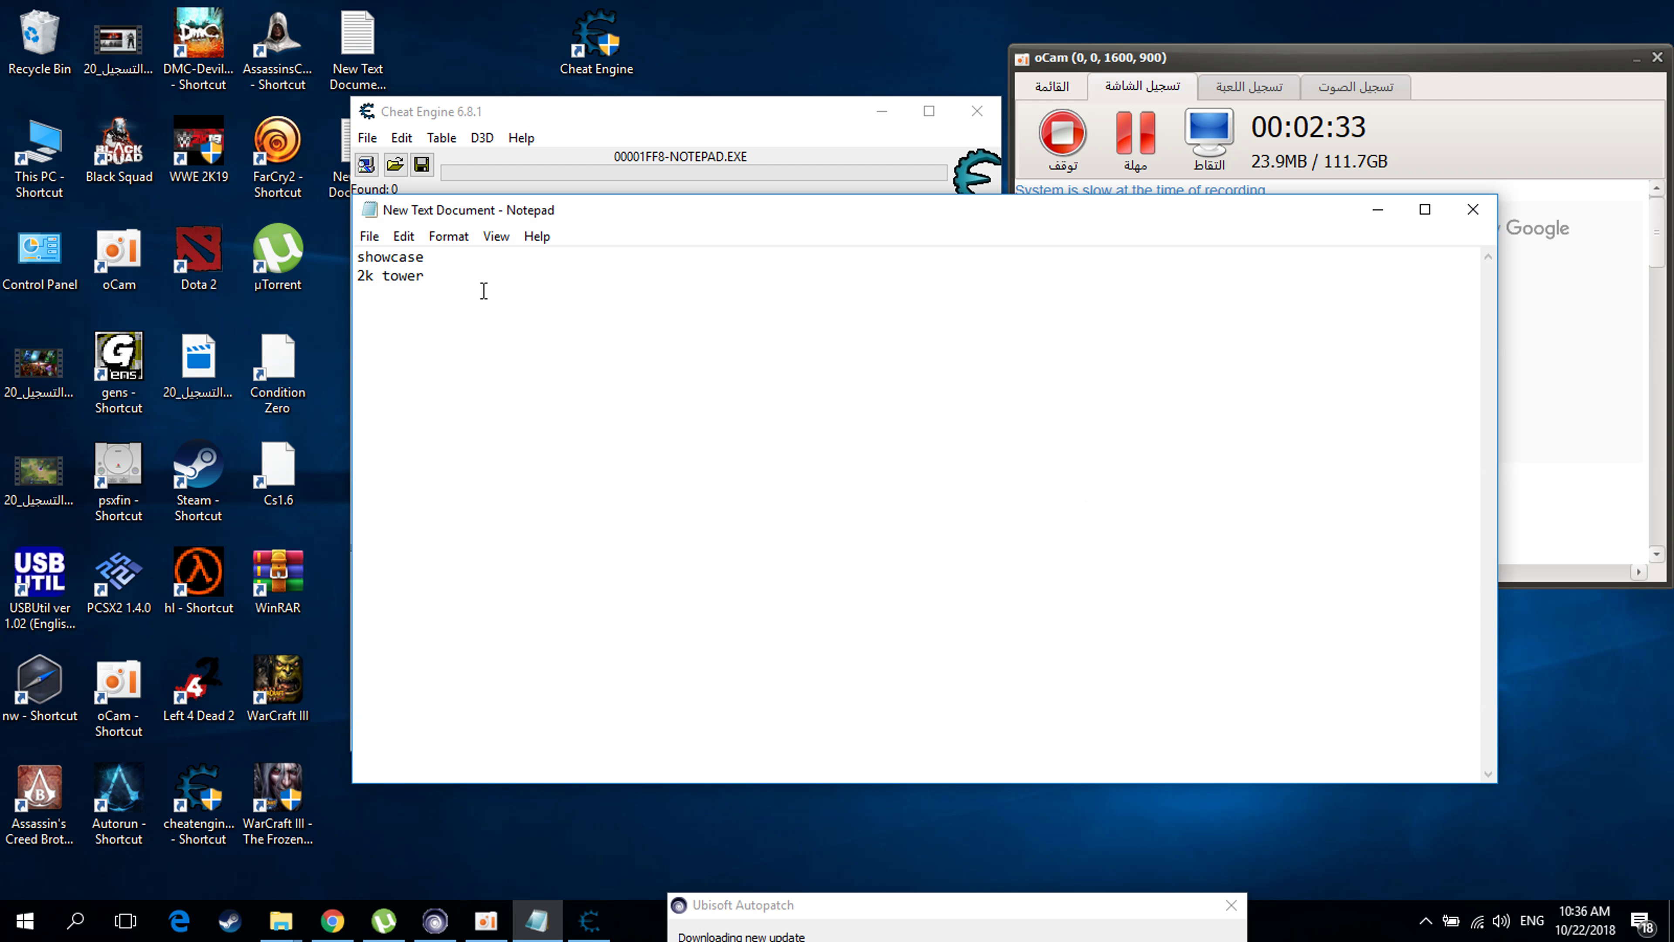
drag(432, 265, 351, 260)
click(359, 260)
double_click(360, 259)
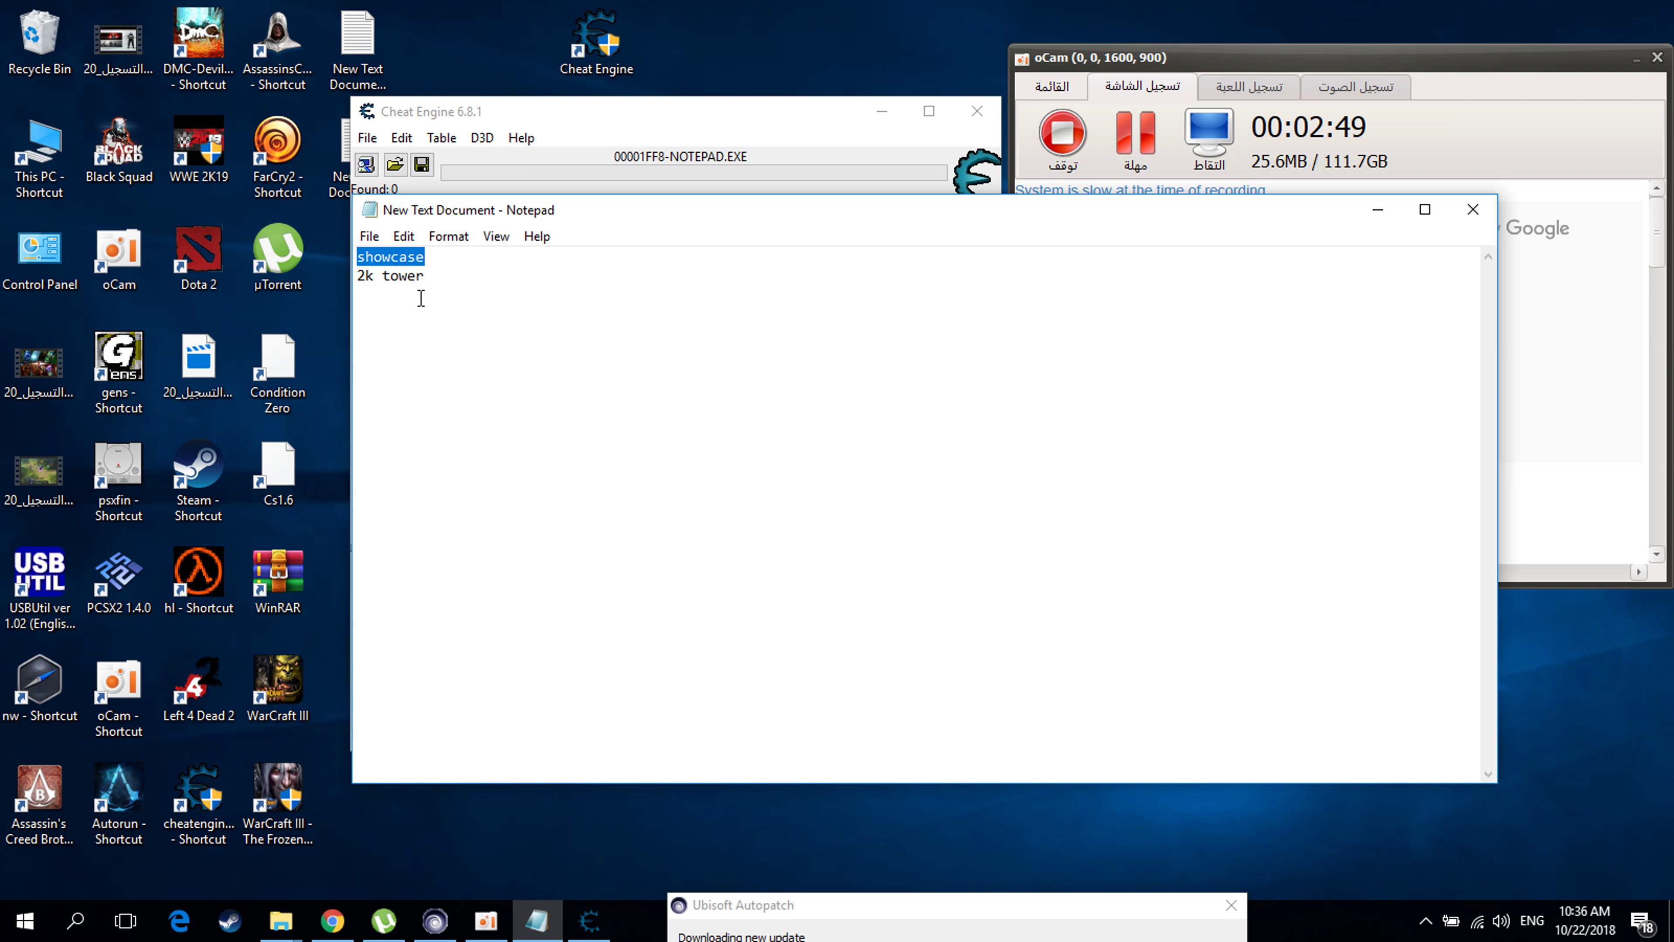
drag(429, 283, 363, 289)
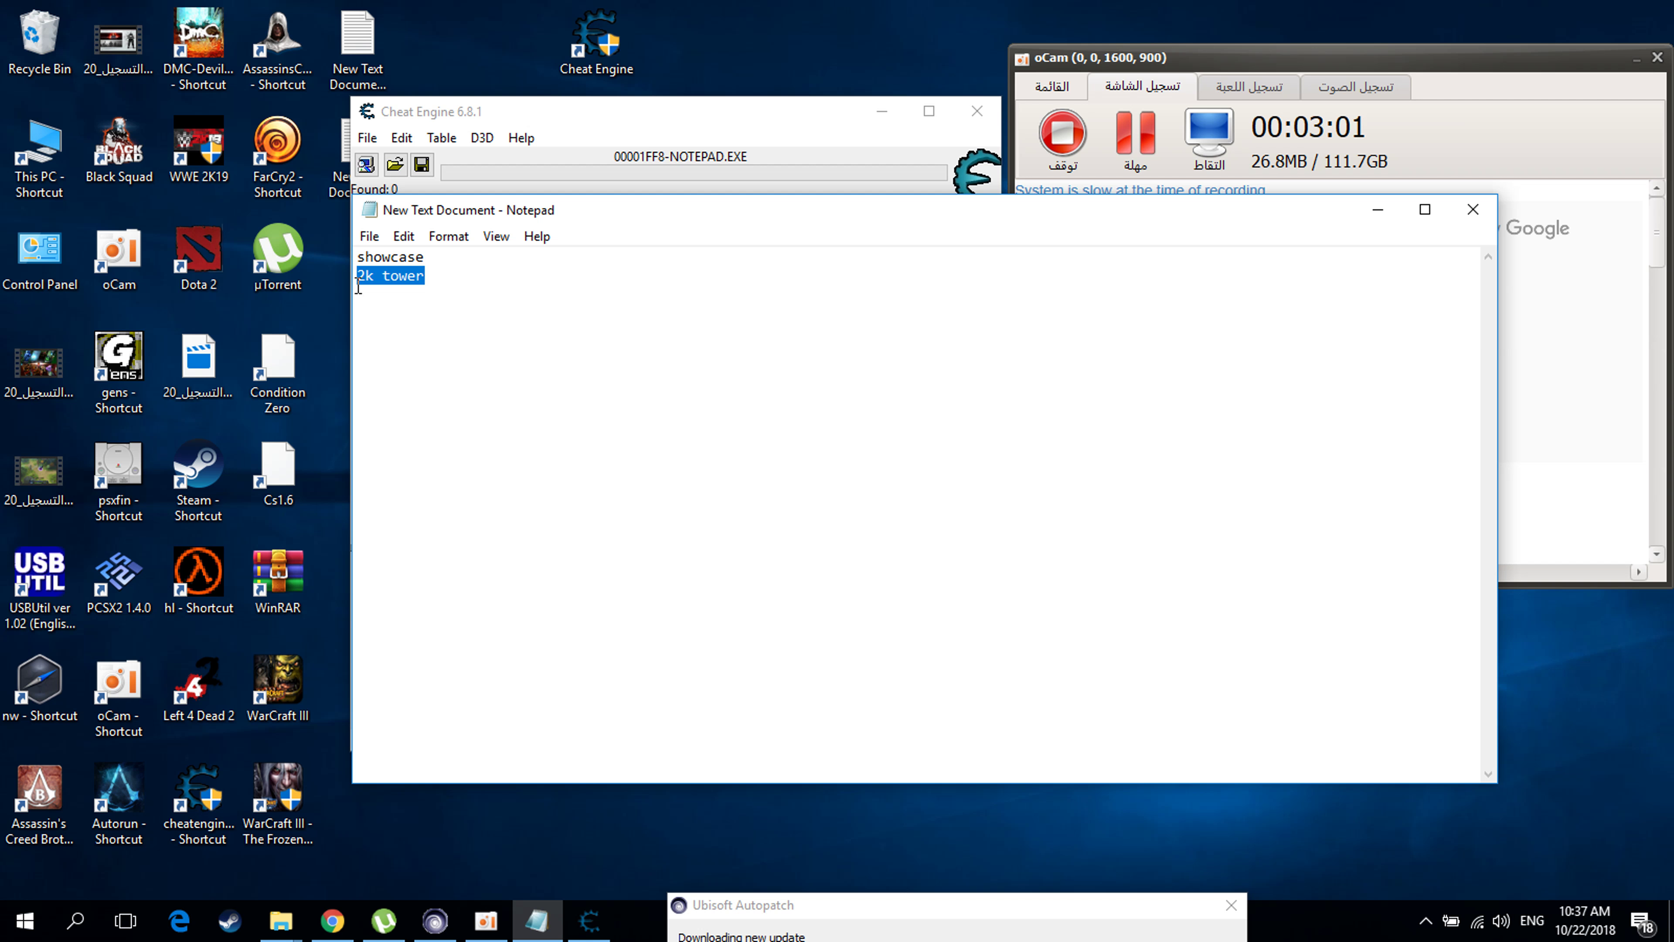
mouse_move(348, 271)
mouse_down()
mouse_move(383, 259)
mouse_move(368, 259)
mouse_up()
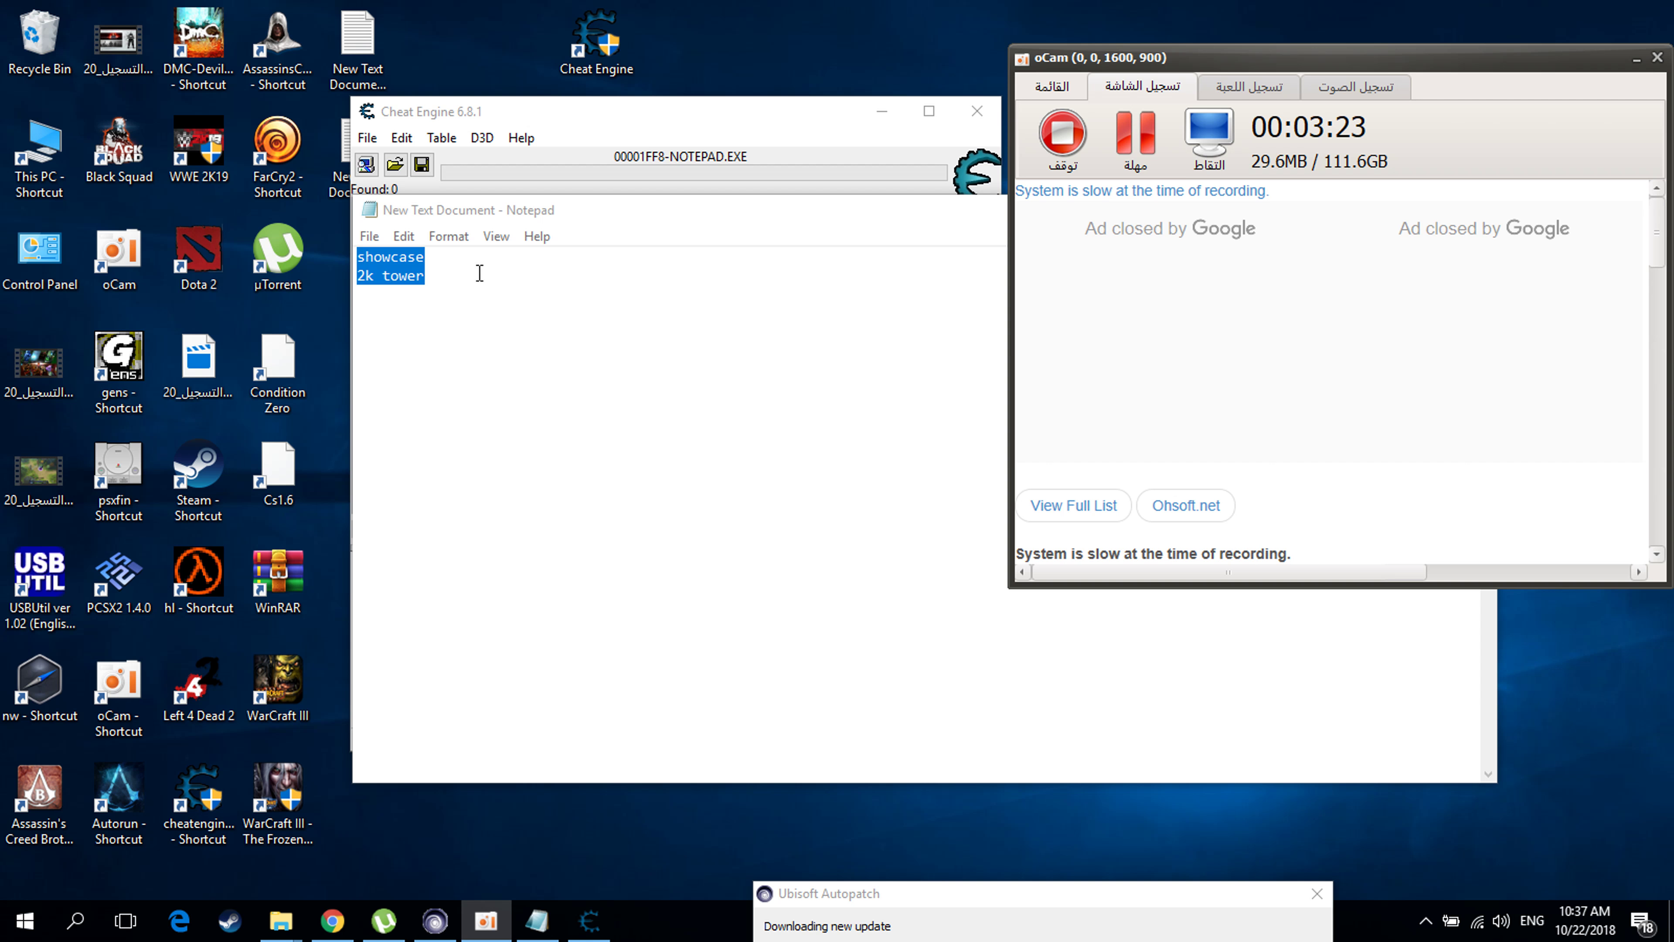
right_click(457, 6)
click(494, 126)
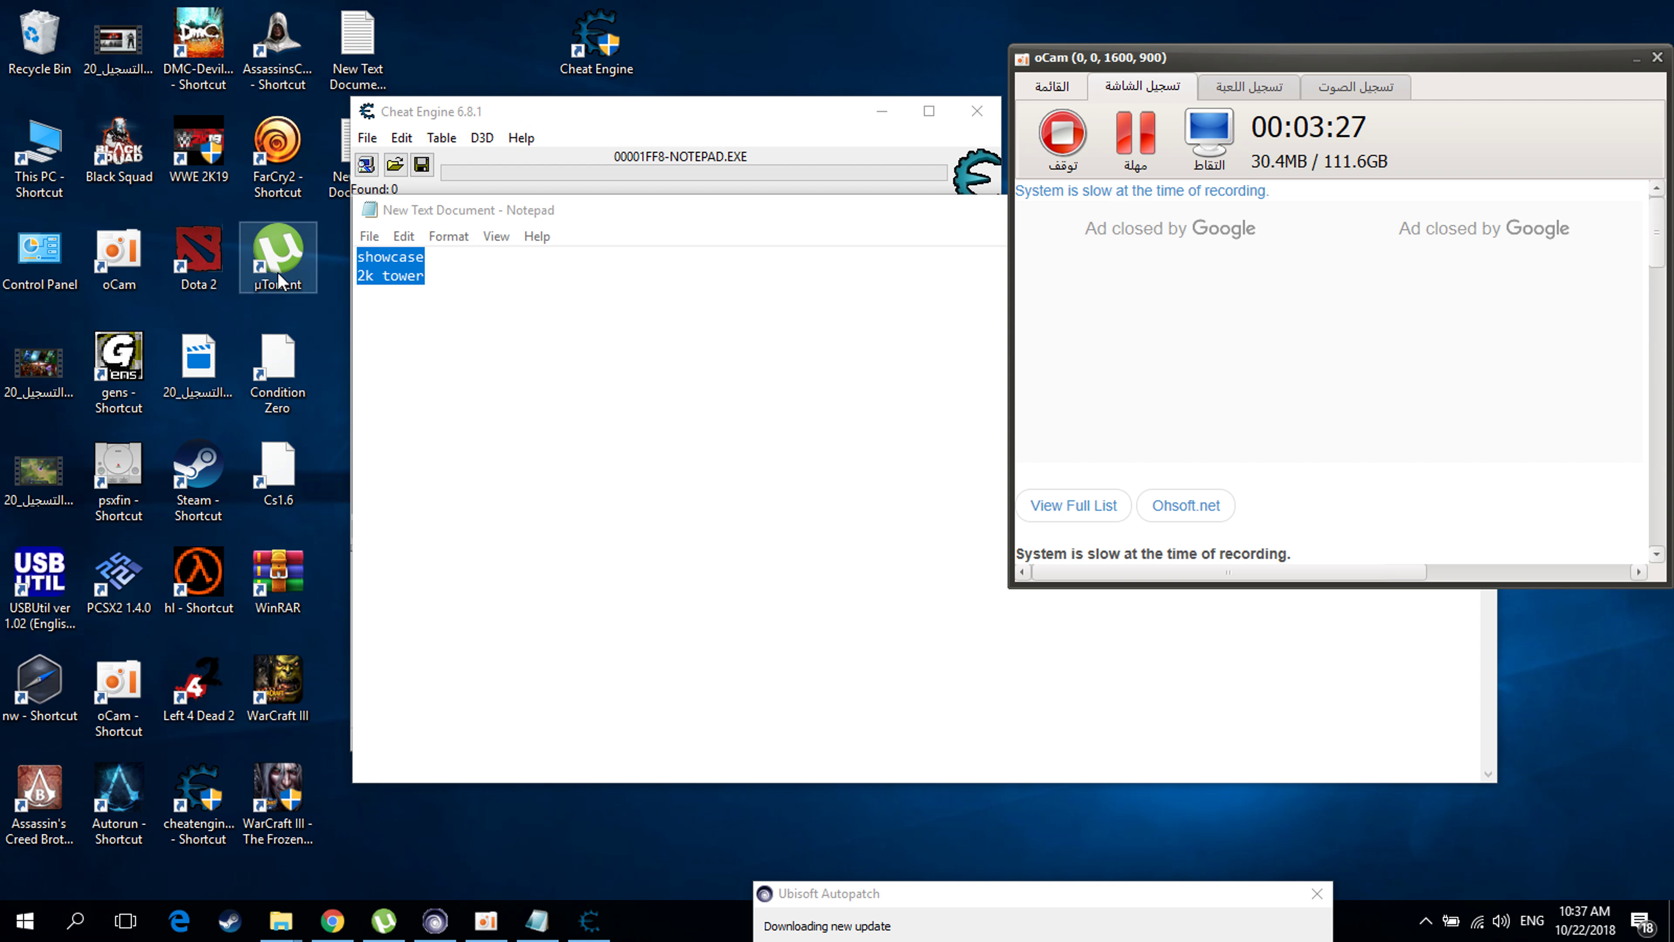
right_click(491, 27)
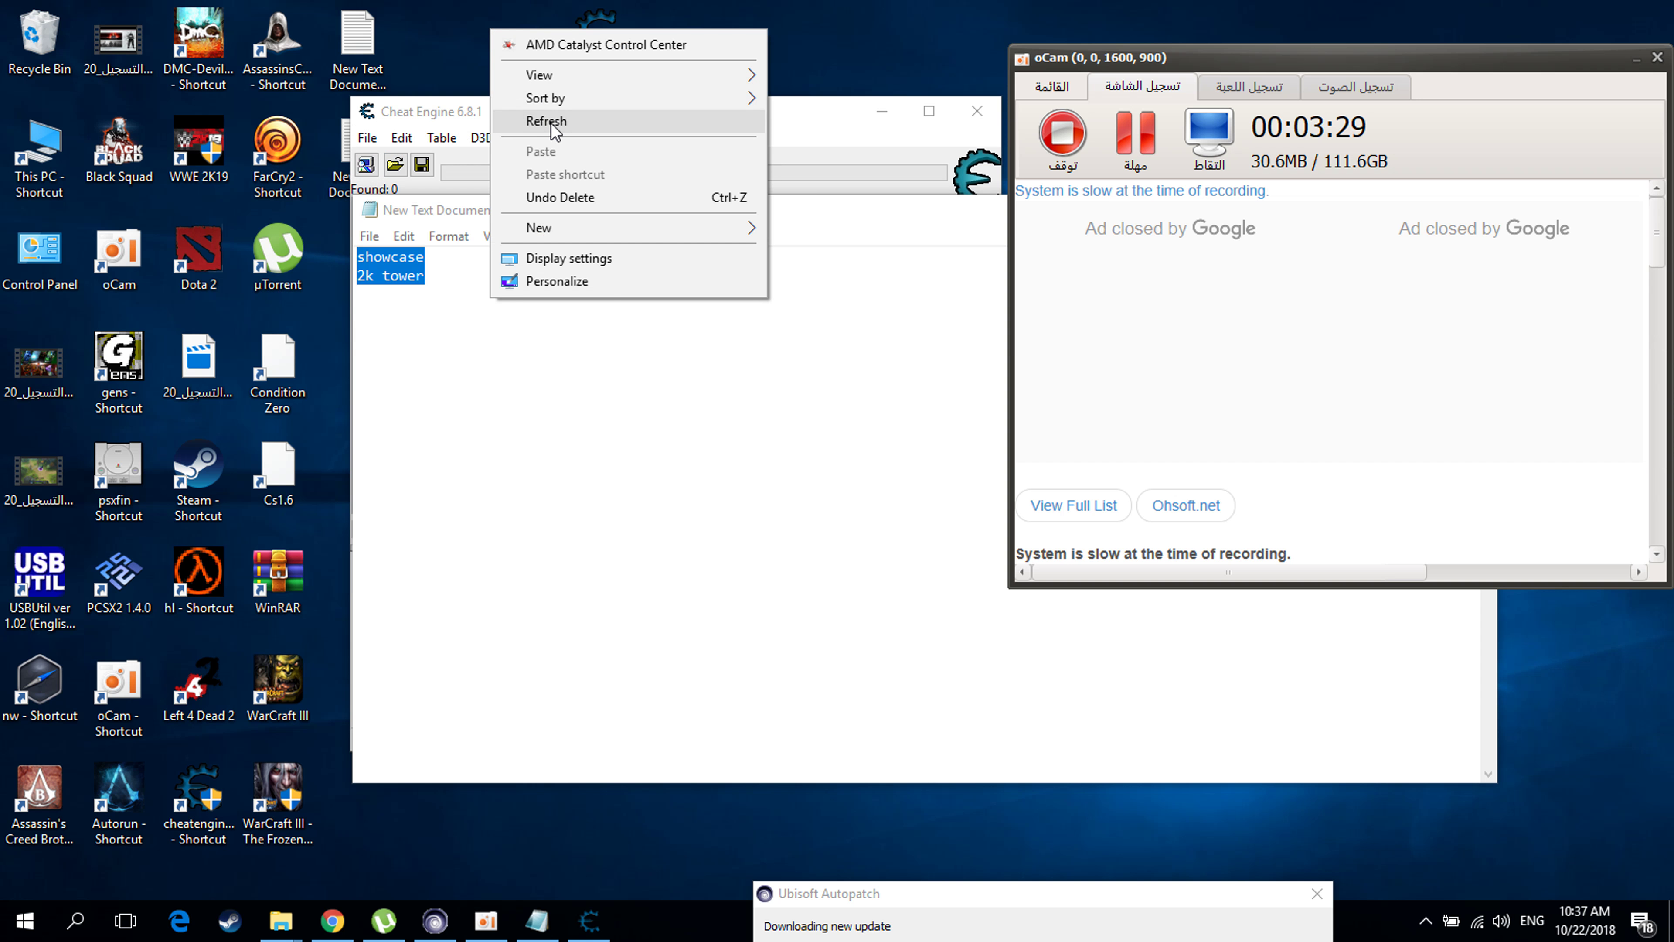
click(550, 121)
right_click(480, 11)
click(543, 104)
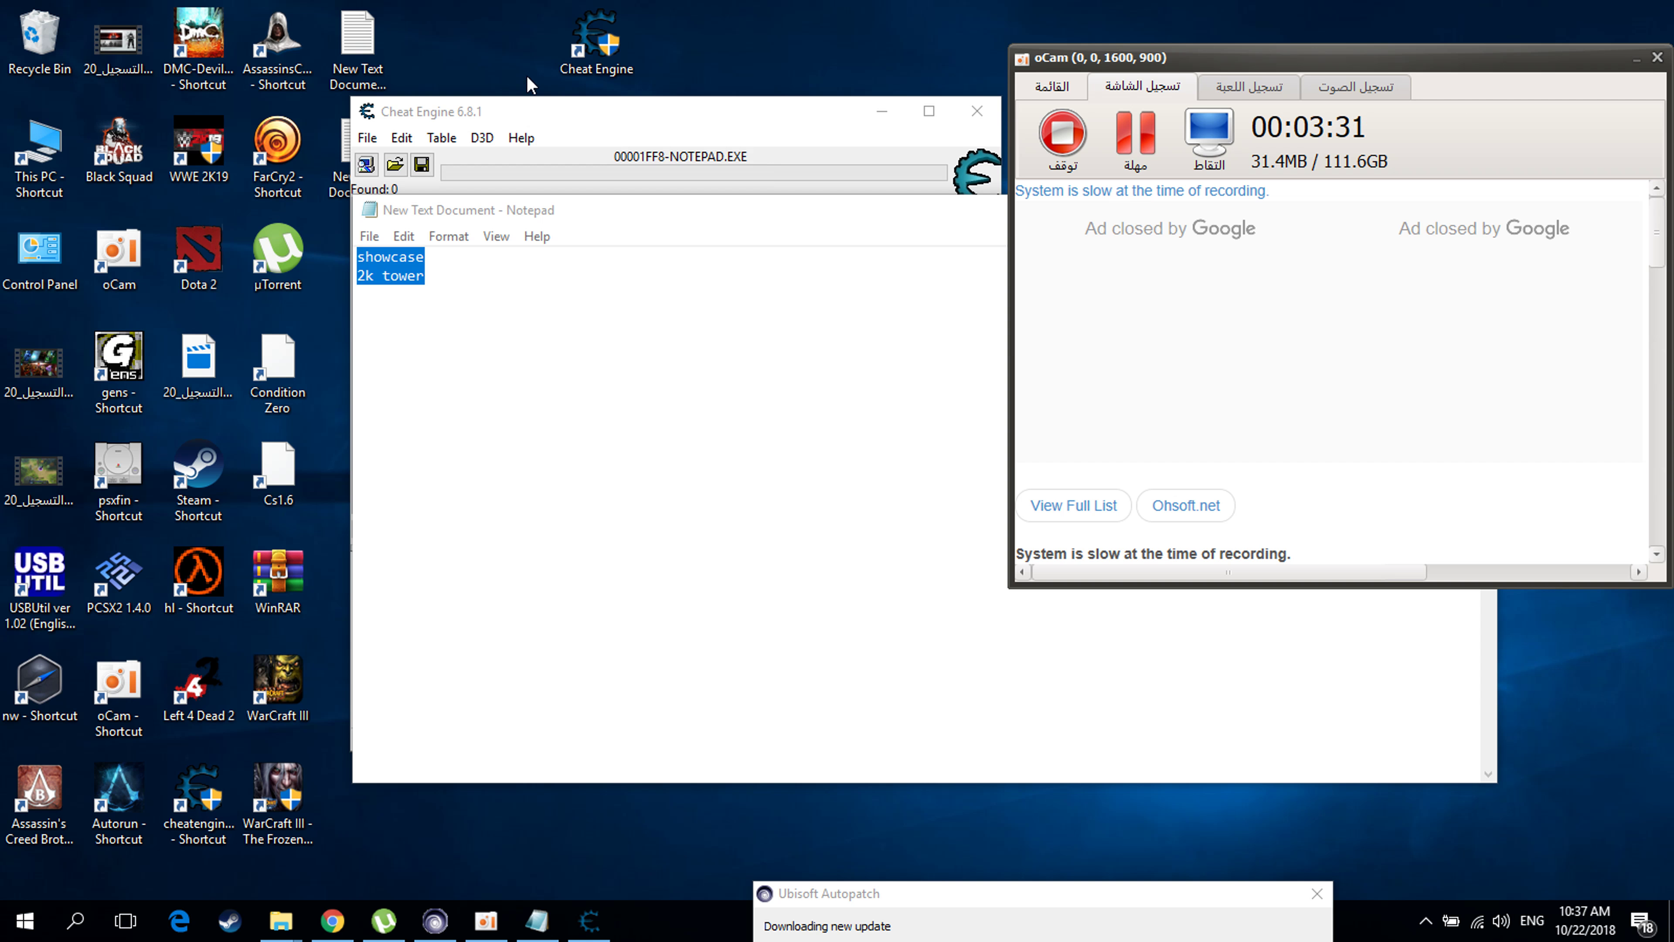
right_click(509, 28)
click(552, 120)
mouse_move(438, 267)
mouse_down()
mouse_move(379, 291)
mouse_move(428, 276)
mouse_up()
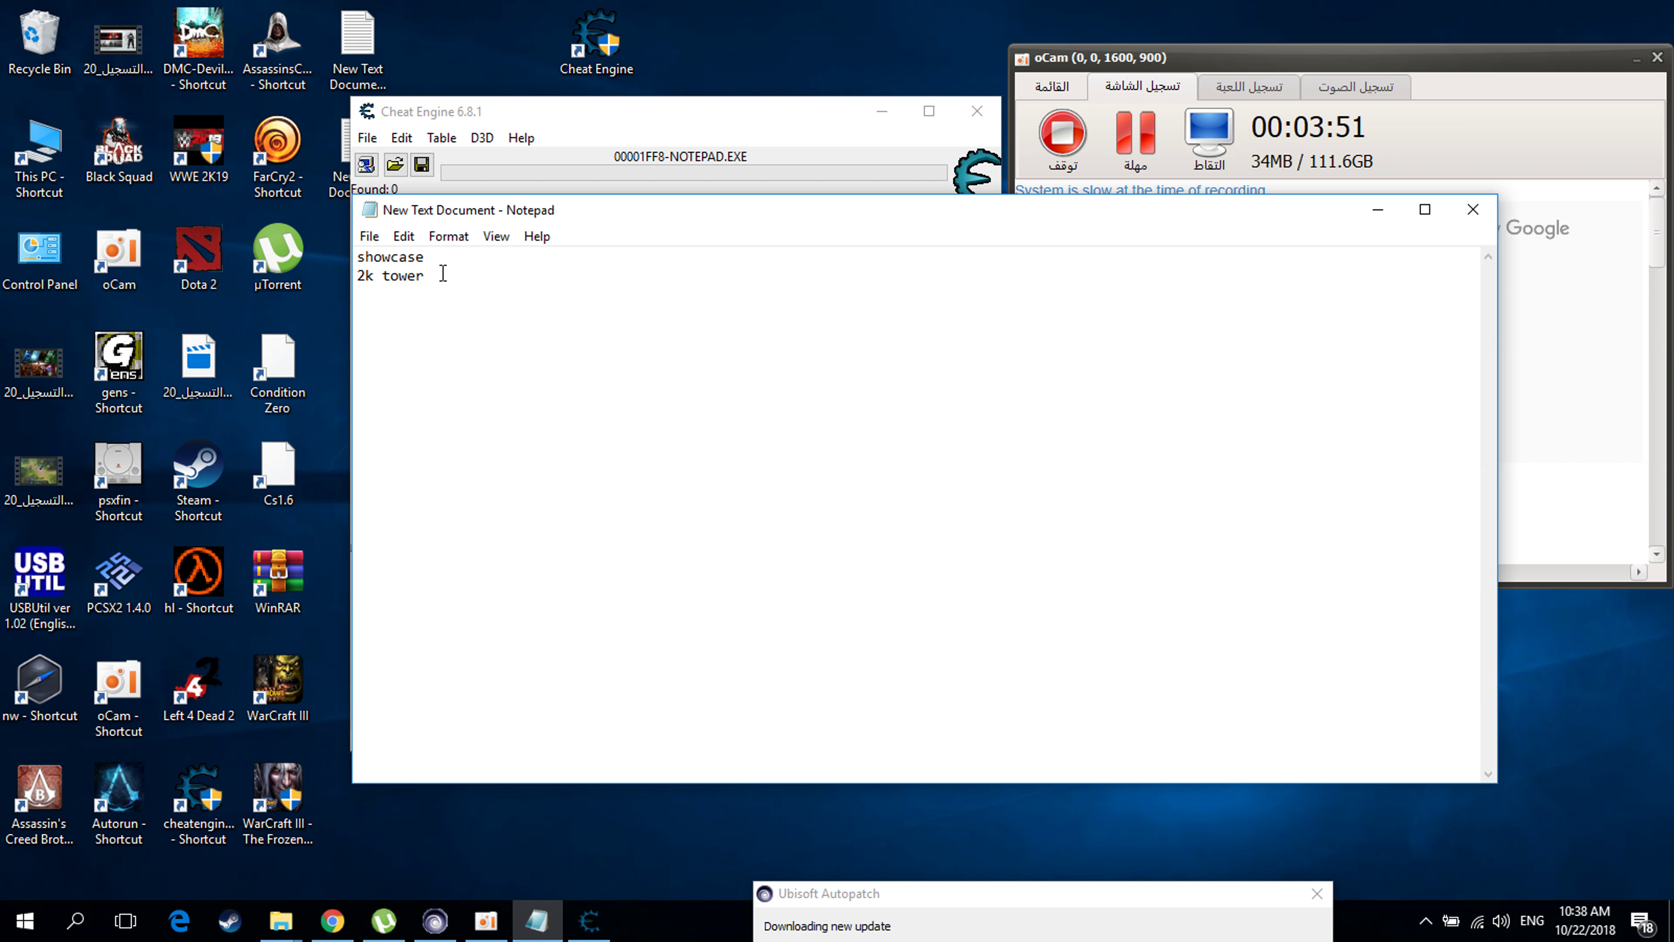